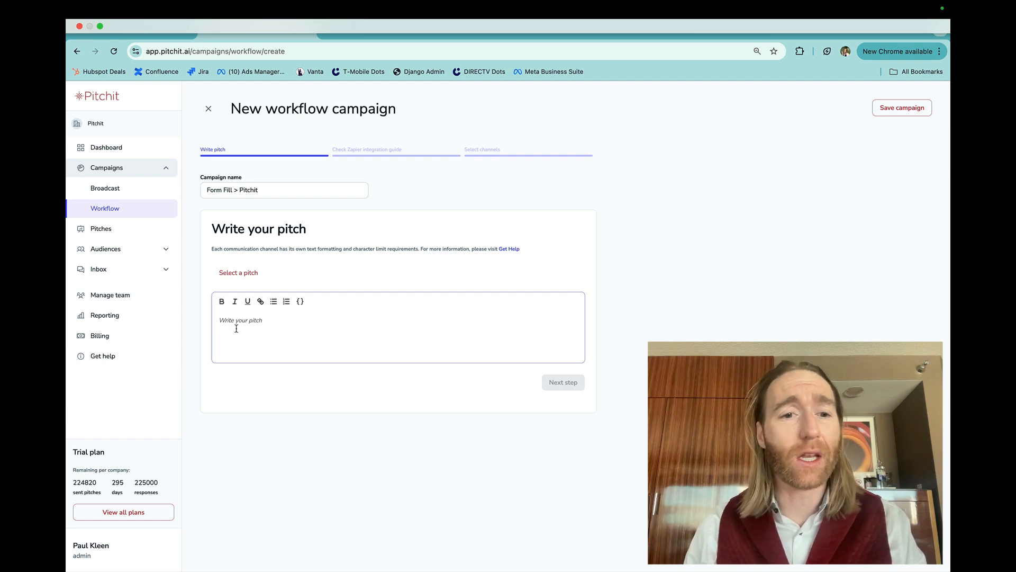
# Step: Write a pitch greeting {{Recipient's first name}}, asking for a day or time to call, mentioning the booking link, and inviting questions by reply
pyautogui.write("Hi {{Recipient's first name}}, Is there a day or time that works best for us to call you? If it's easier for you to simply book a time, feel free to select a time using the link included in this message.  If you have a few questions before you book a meeting, you can reply to this message and we'll get you answers immediately.")
pyautogui.scroll(5, 236, 328)
pyautogui.hscroll(2, 236, 328)
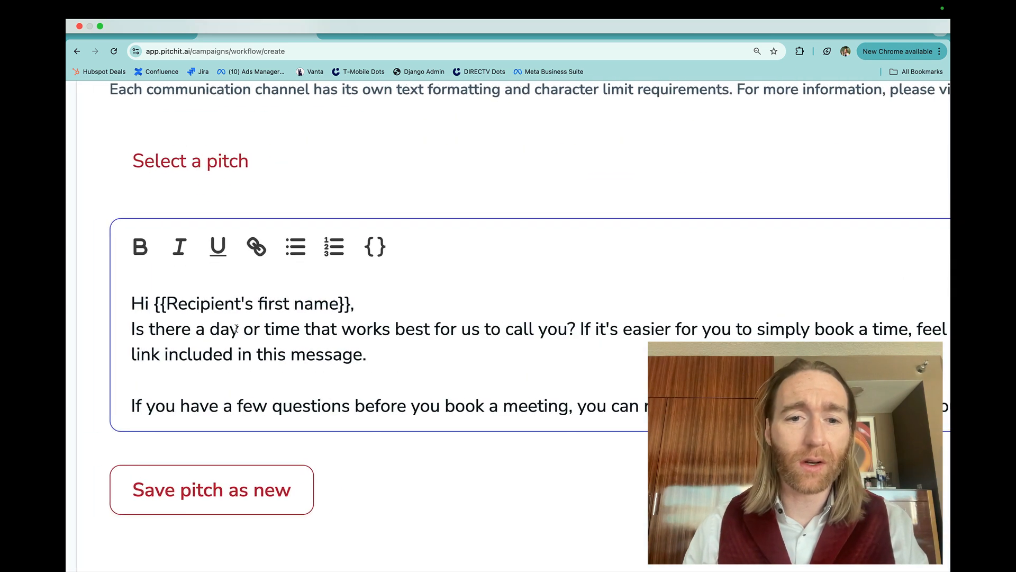
# Step: Review the pitch's personalised greeting, the call-time question and the sentence about the booking link
pyautogui.moveTo(94, 303); pyautogui.dragTo(477, 301)
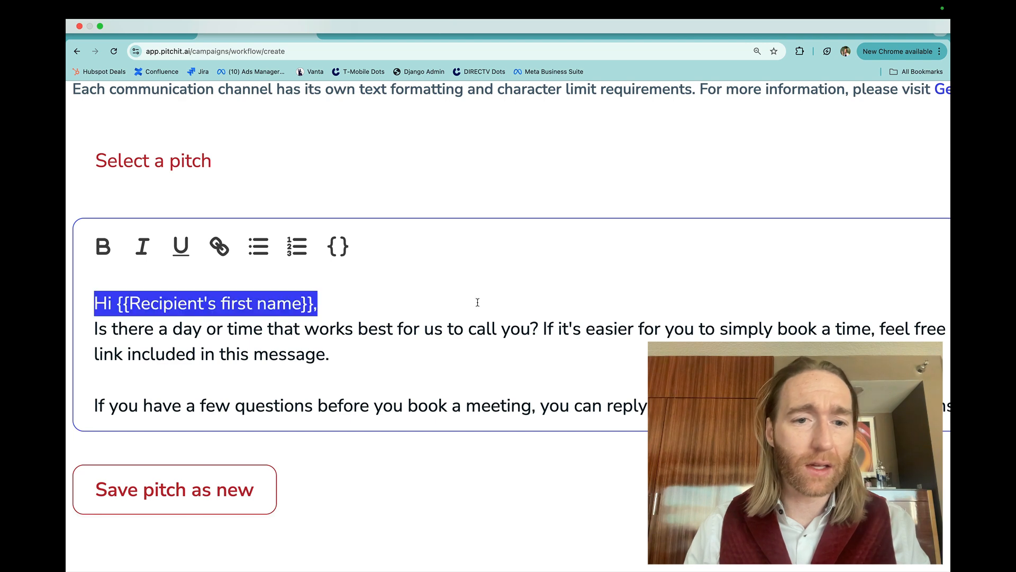
pyautogui.click(139, 330)
pyautogui.moveTo(95, 329); pyautogui.dragTo(538, 327)
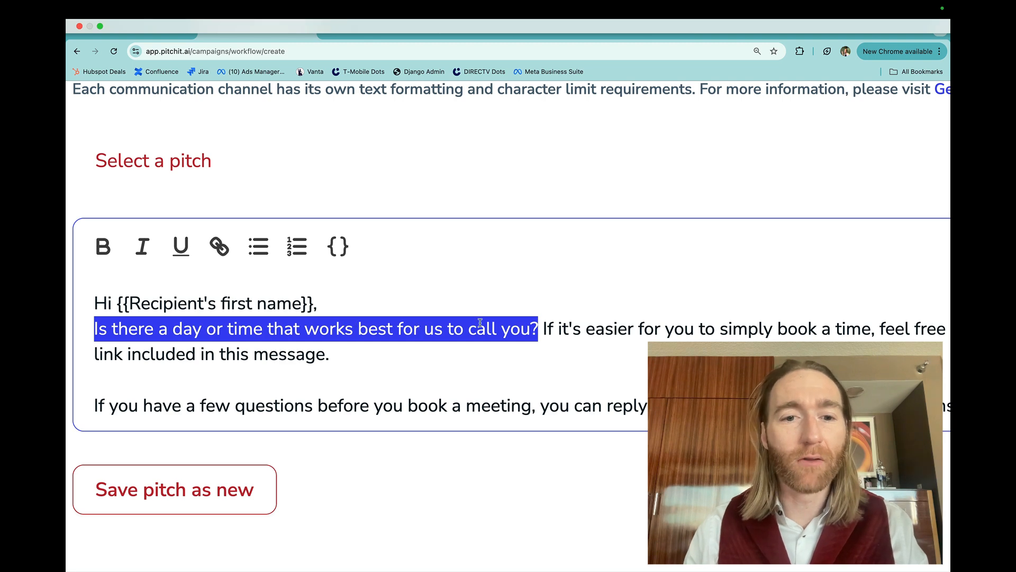
pyautogui.scroll(-3, 480, 323)
pyautogui.hscroll(1, 481, 324)
pyautogui.moveTo(472, 324); pyautogui.dragTo(448, 340)
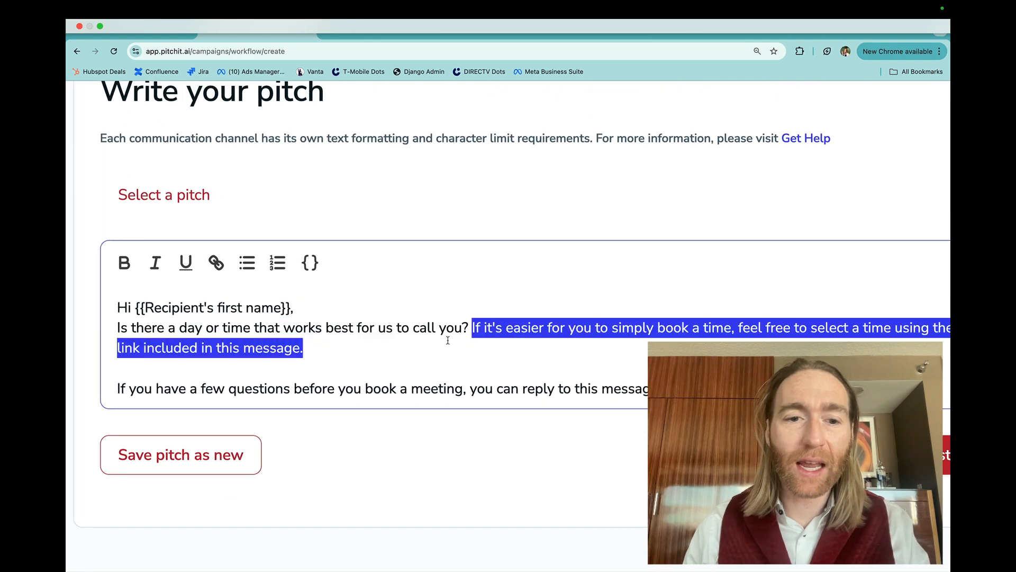
pyautogui.hscroll(1, 448, 340)
pyautogui.scroll(-3, 448, 341)
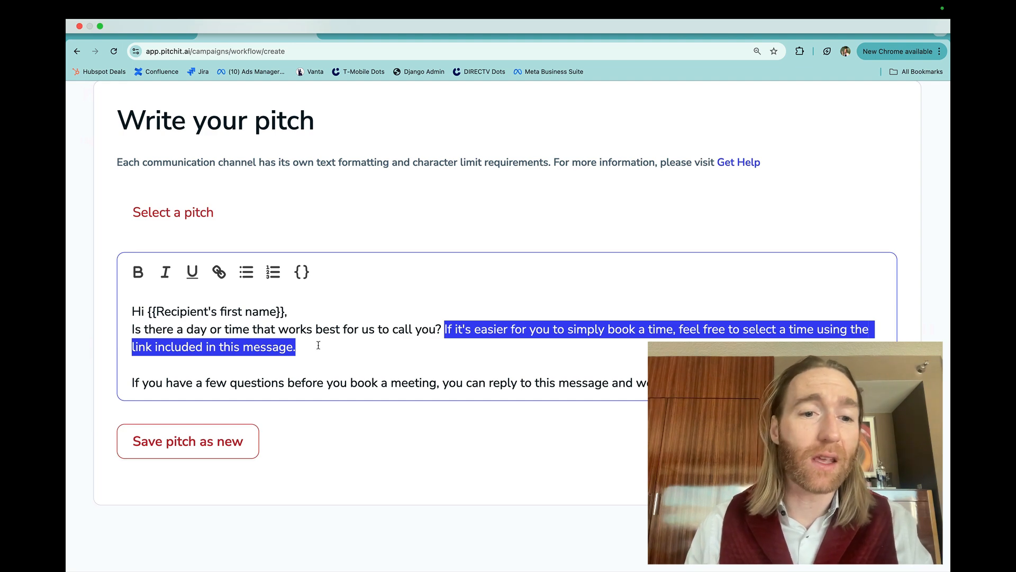
# Step: Compare the pitch's call-time question, booking-link sentence and closing invitation to ask questions, then review the whole message
pyautogui.click(133, 329)
pyautogui.keyDown('shift'); pyautogui.click(440, 328); pyautogui.keyUp('shift')
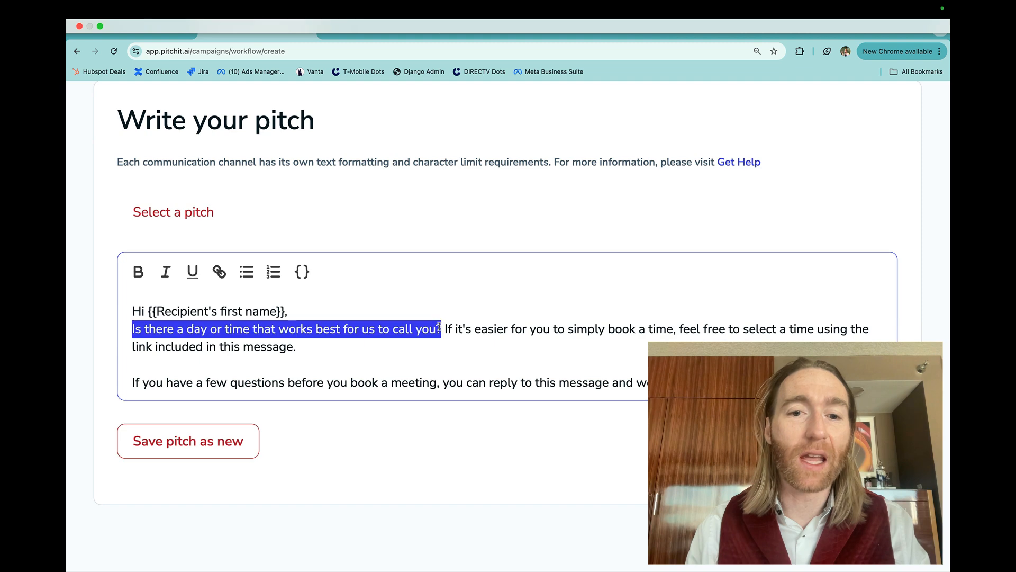
pyautogui.moveTo(442, 328); pyautogui.dragTo(444, 339)
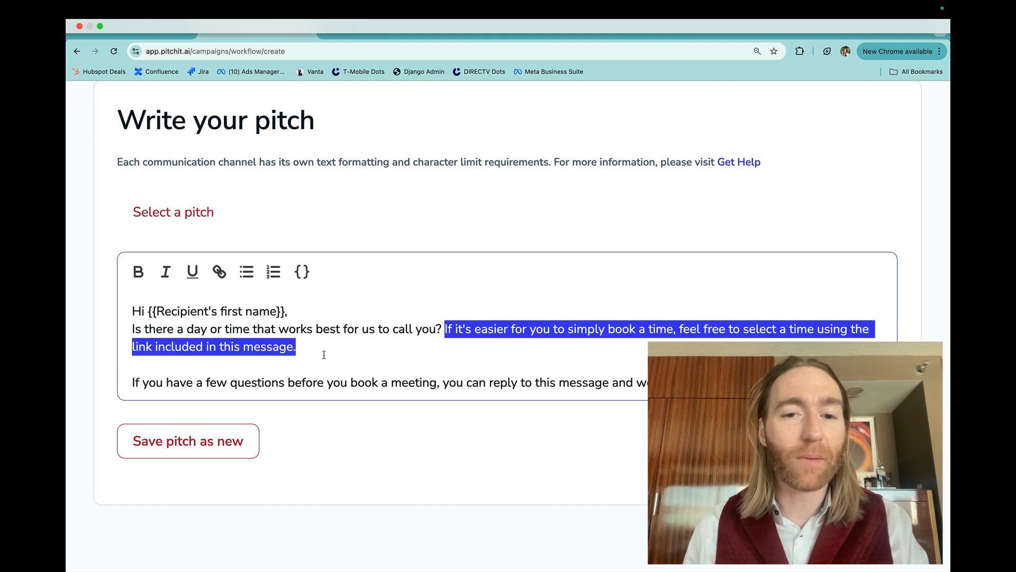
pyautogui.click(258, 362)
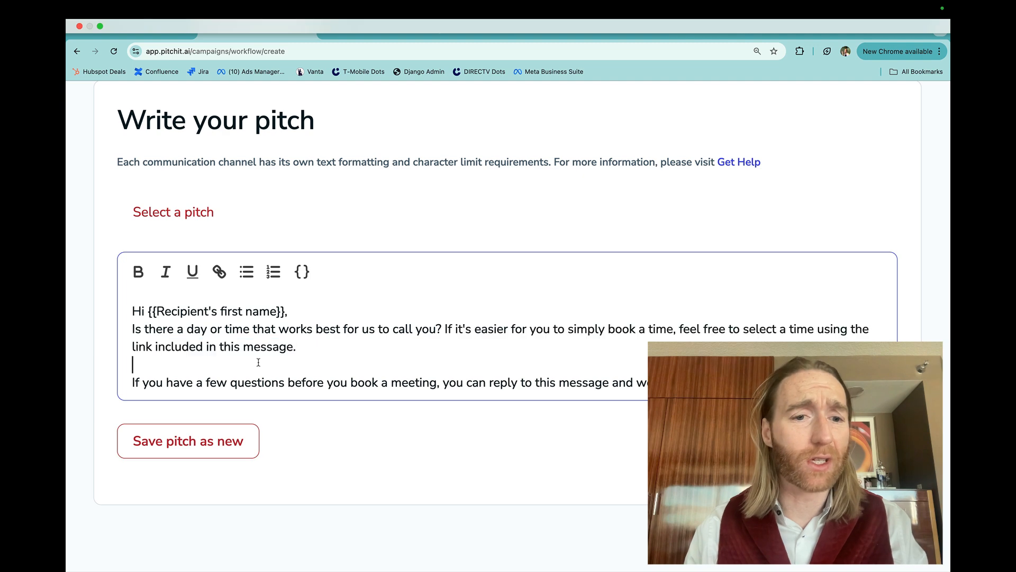
pyautogui.press('Down')
pyautogui.hotkey('shift', 'Down')
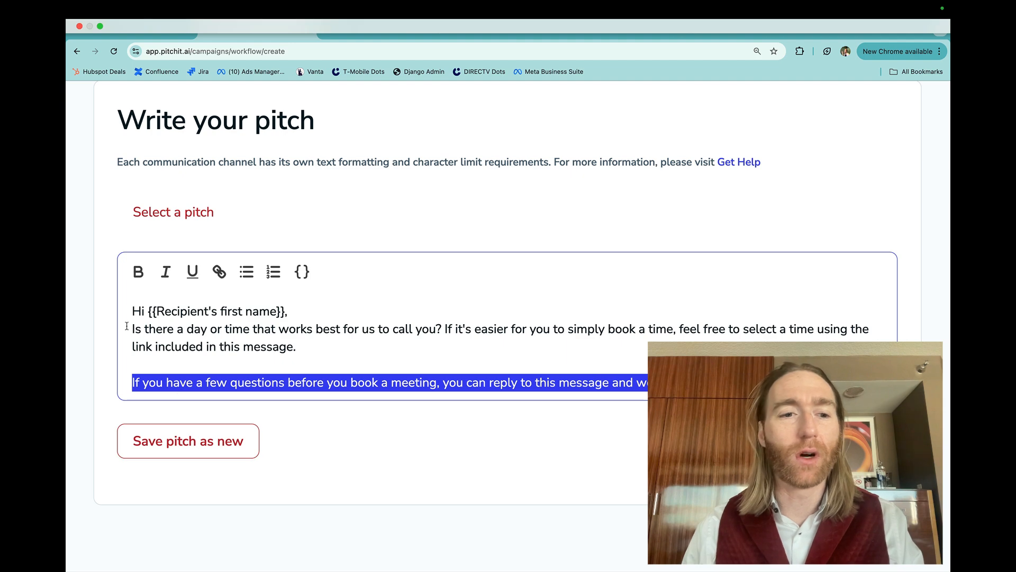
pyautogui.moveTo(130, 329); pyautogui.dragTo(296, 347)
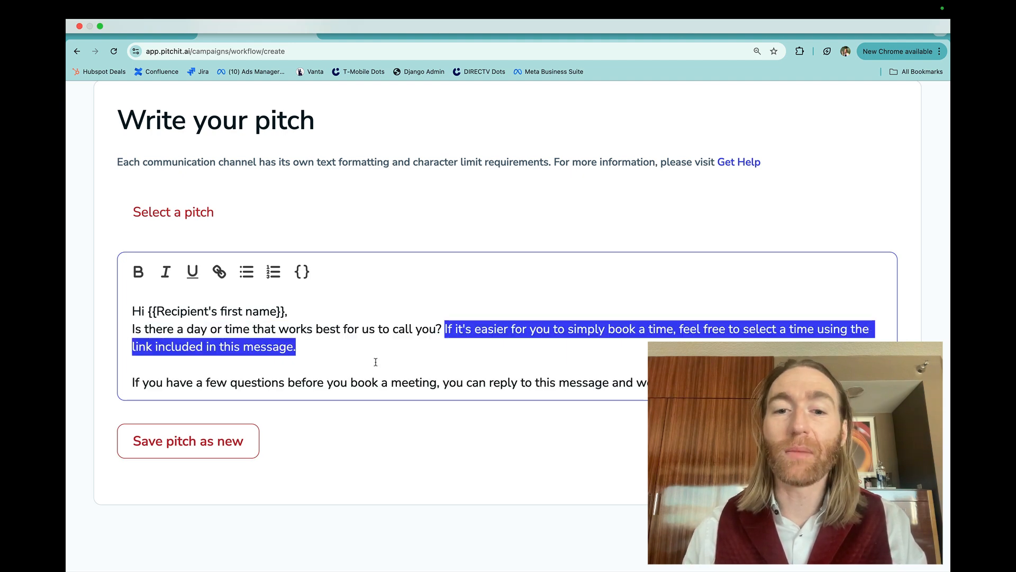
pyautogui.tripleClick(267, 382)
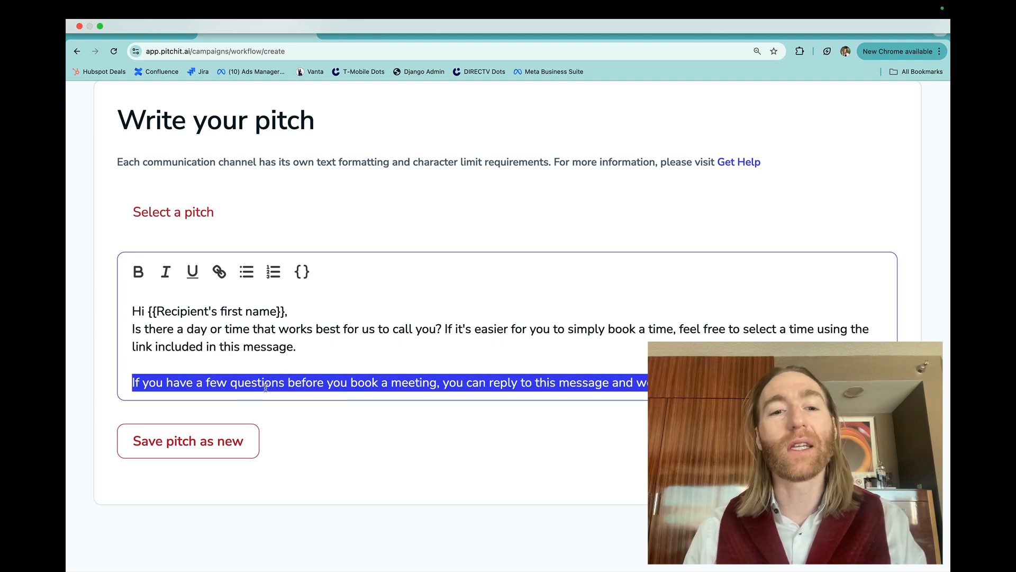
pyautogui.click(370, 359)
pyautogui.click(380, 388)
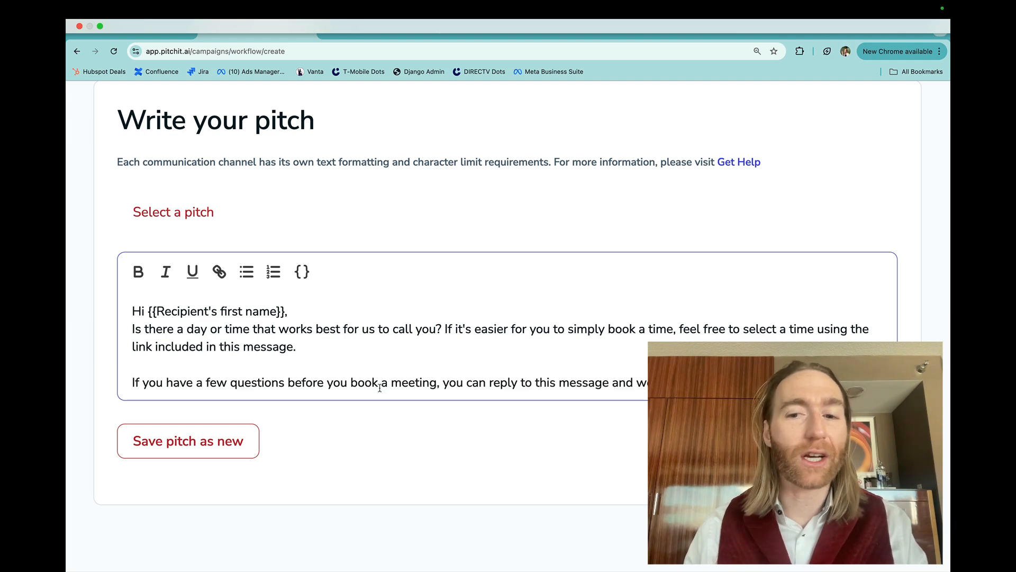
pyautogui.click(427, 425)
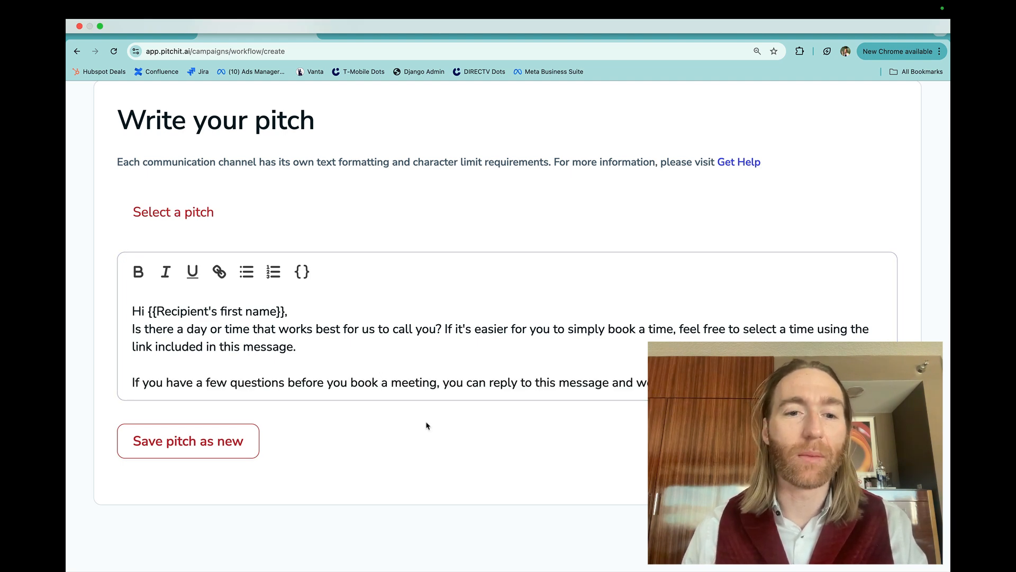
pyautogui.moveTo(132, 311); pyautogui.dragTo(531, 459)
pyautogui.click(531, 461)
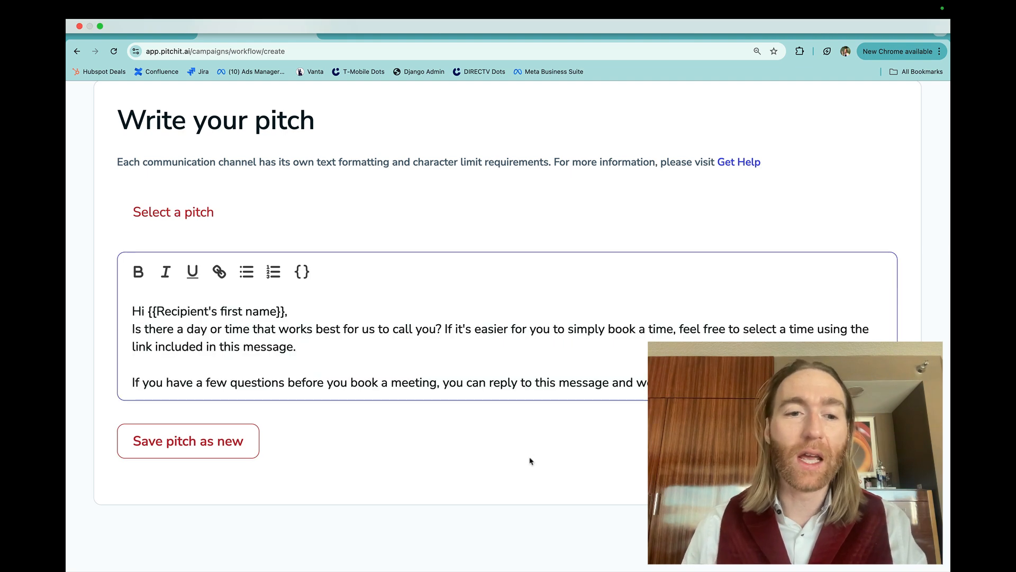
# Step: Accept the written pitch and continue past the Zapier setup guide to the communication channel selection
pyautogui.scroll(-5, 531, 461)
pyautogui.hscroll(2, 531, 461)
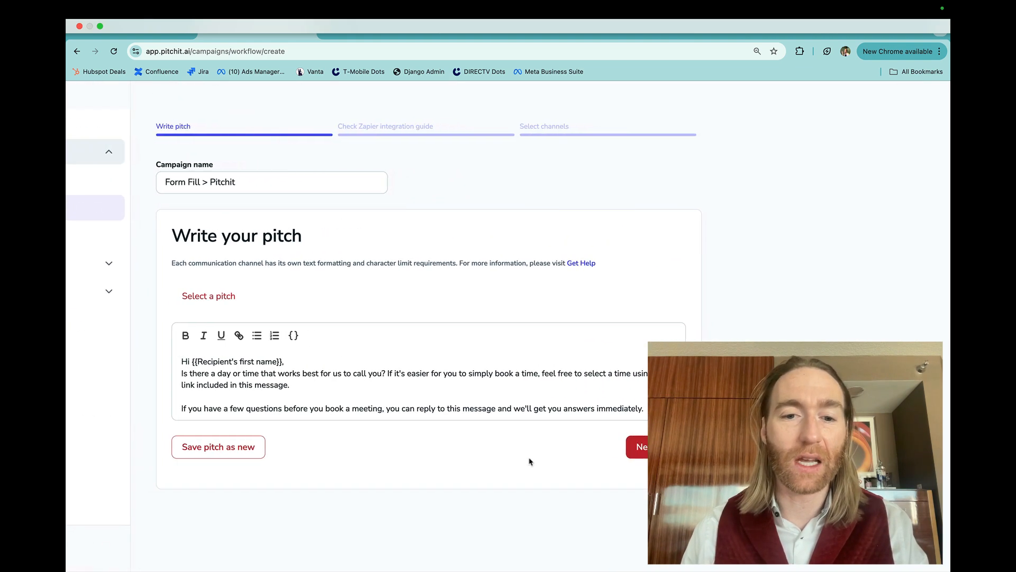
pyautogui.hscroll(2, 530, 461)
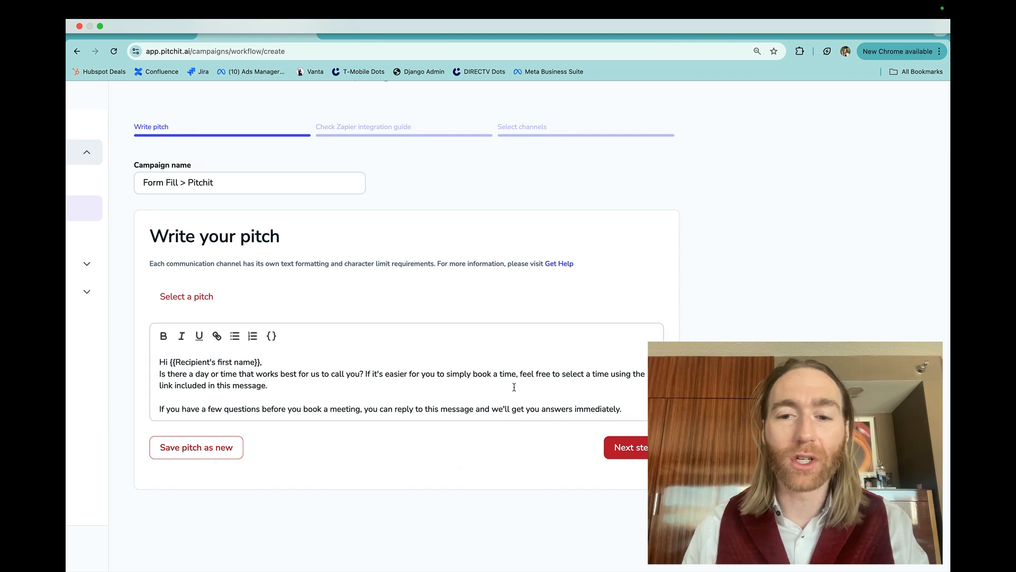
pyautogui.click(626, 455)
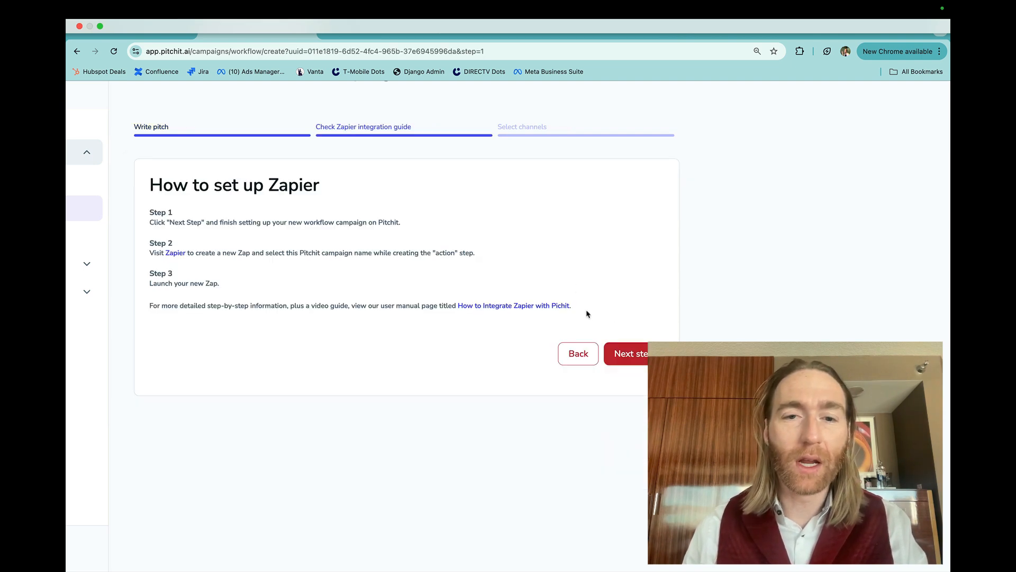
pyautogui.click(632, 360)
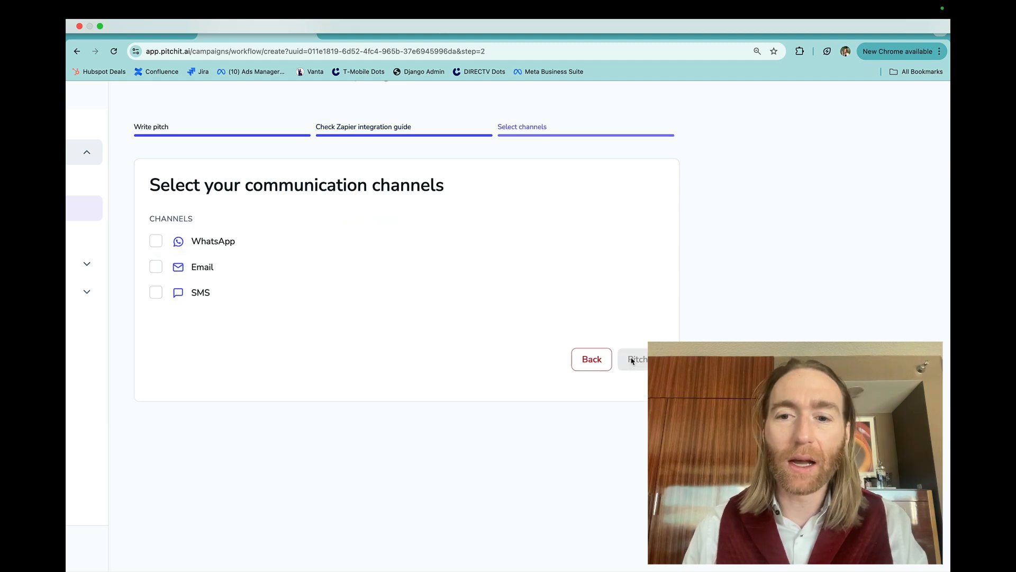
# Step: Enable the WhatsApp, Email and SMS channels for the campaign and check the WhatsApp message text
pyautogui.click(155, 243)
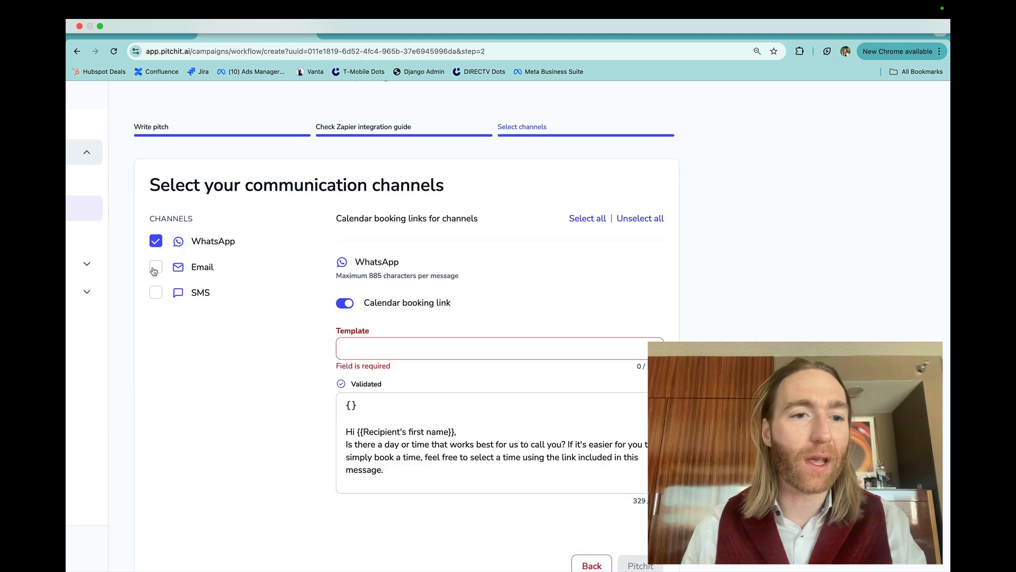
pyautogui.click(155, 267)
pyautogui.click(155, 292)
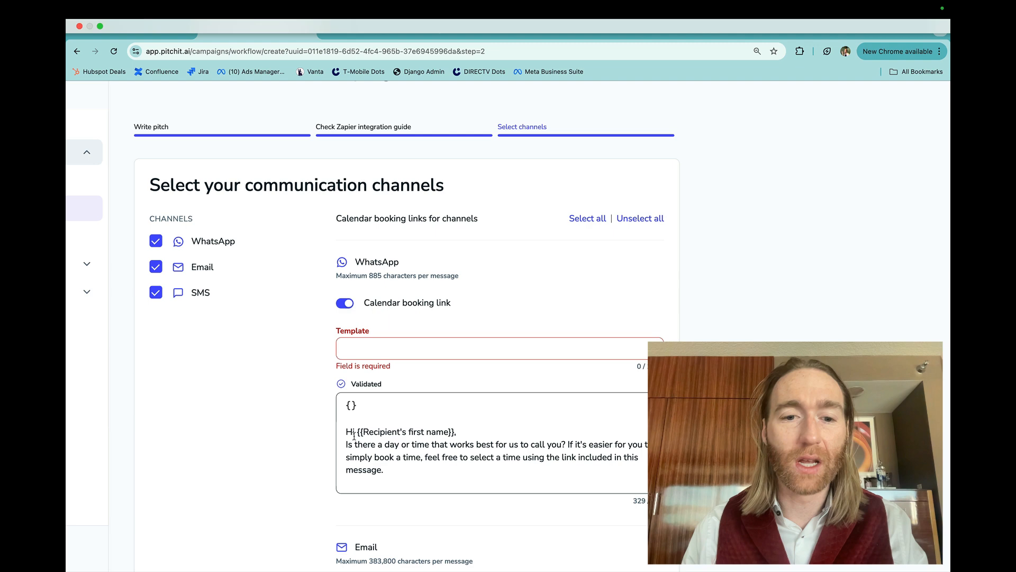
pyautogui.moveTo(347, 433); pyautogui.dragTo(420, 504)
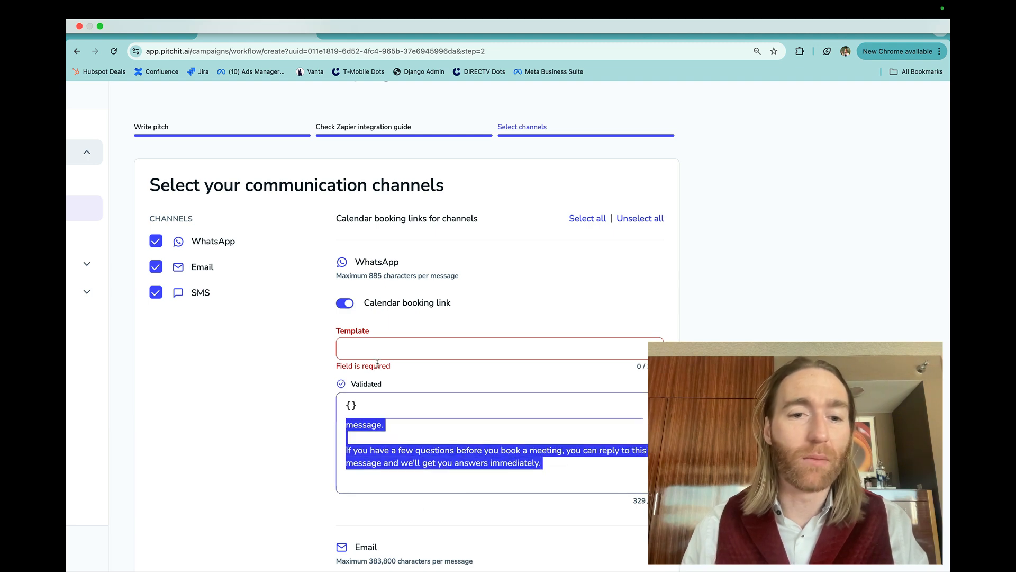
pyautogui.click(277, 419)
pyautogui.press('super+minus')
pyautogui.press('super+minus')
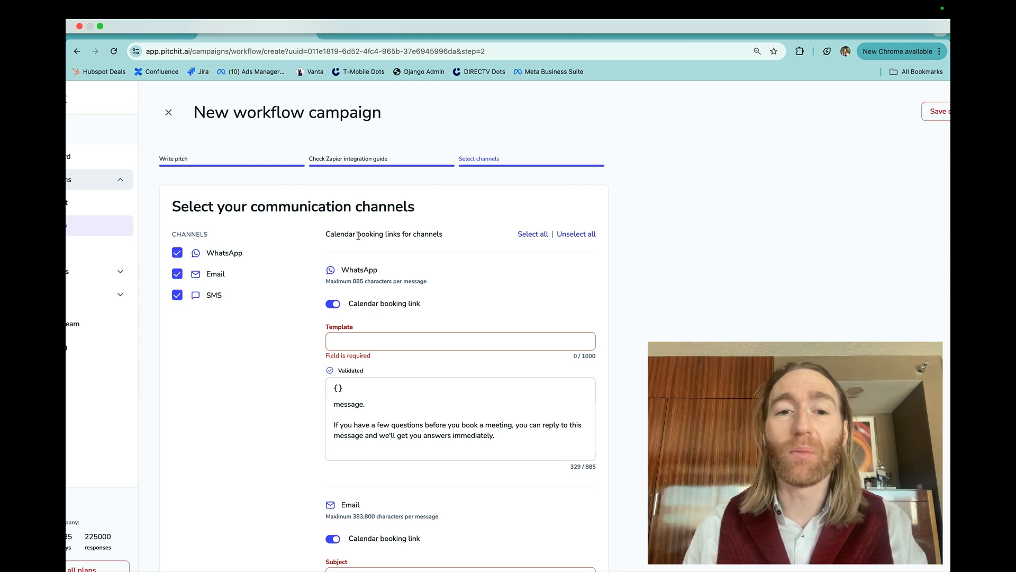
# Step: Switch the calendar booking link off and back on, first for WhatsApp alone and again for all channels
pyautogui.click(333, 304)
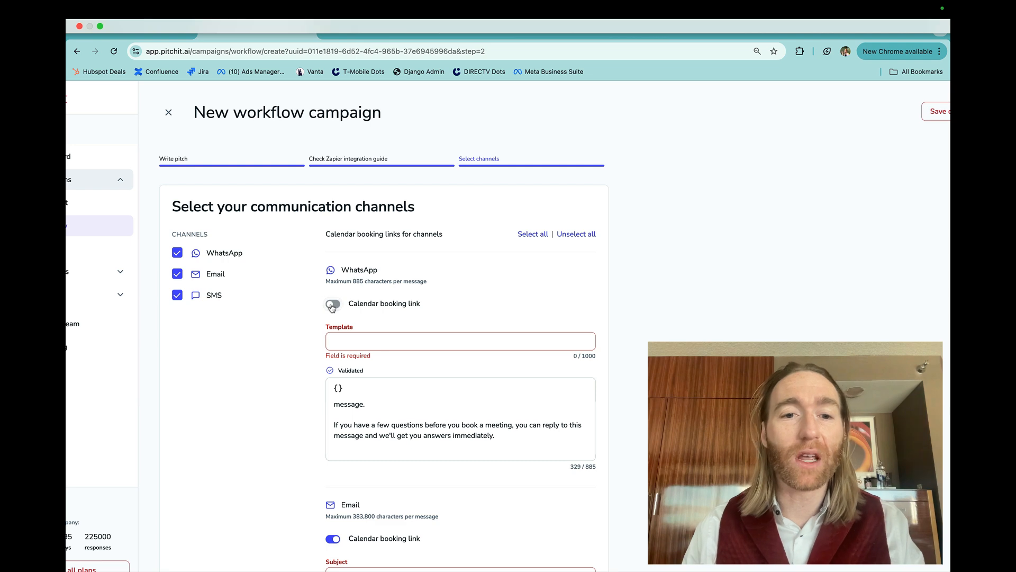
pyautogui.click(332, 305)
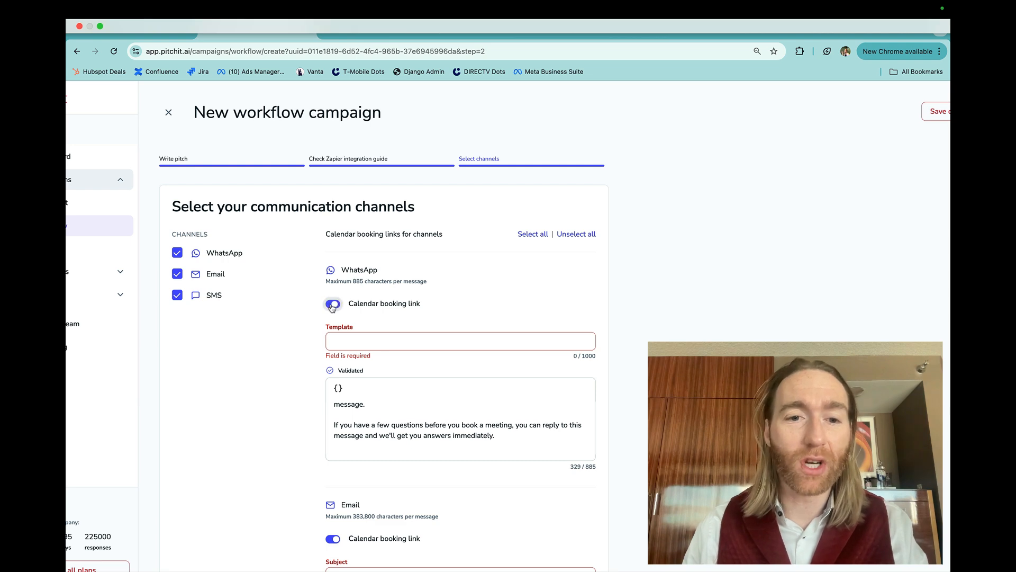
pyautogui.click(569, 235)
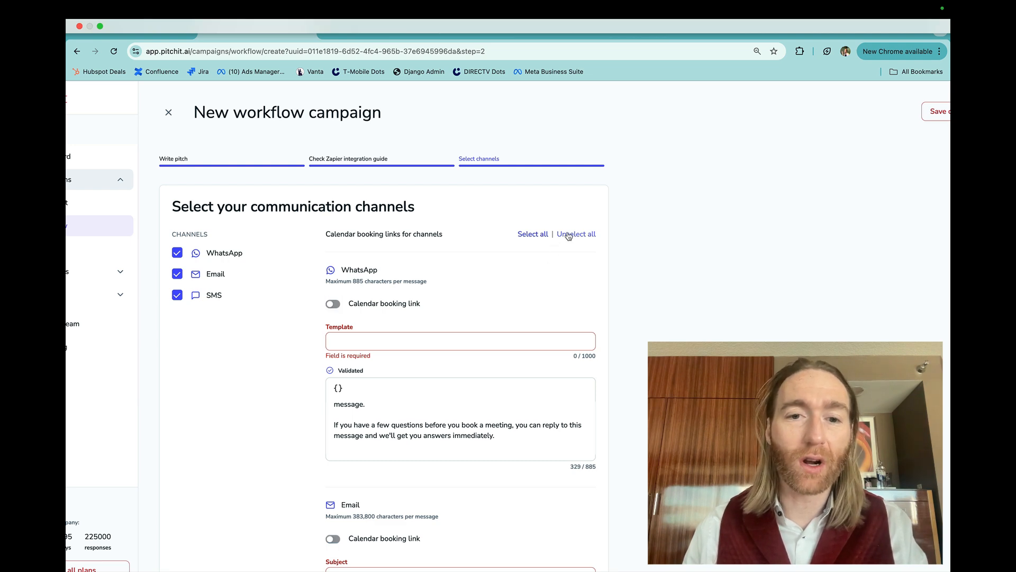
pyautogui.click(538, 236)
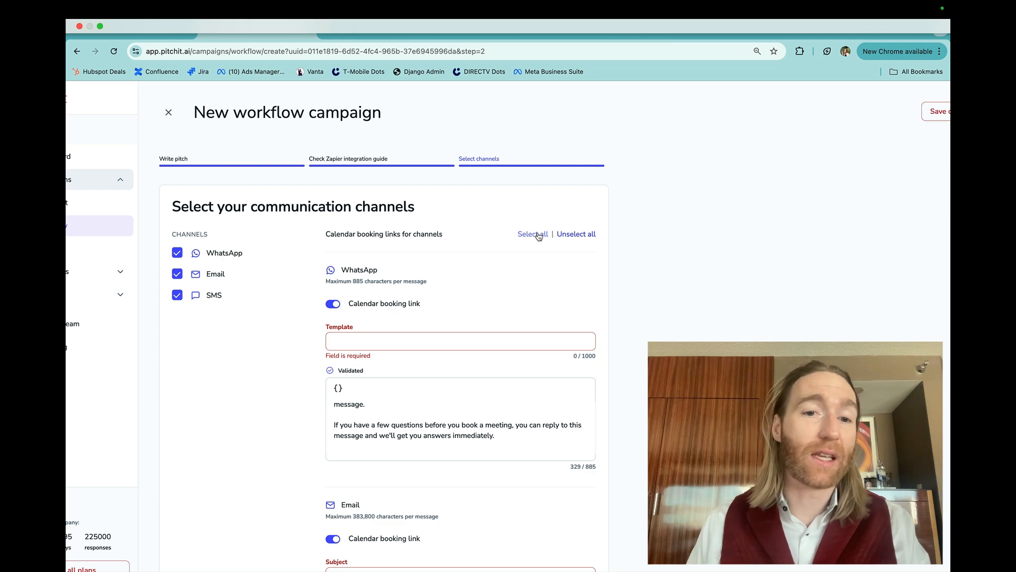
# Step: Examine the WhatsApp template, Email subject and SMS message sections, including each channel's text and character limit
pyautogui.click(335, 339)
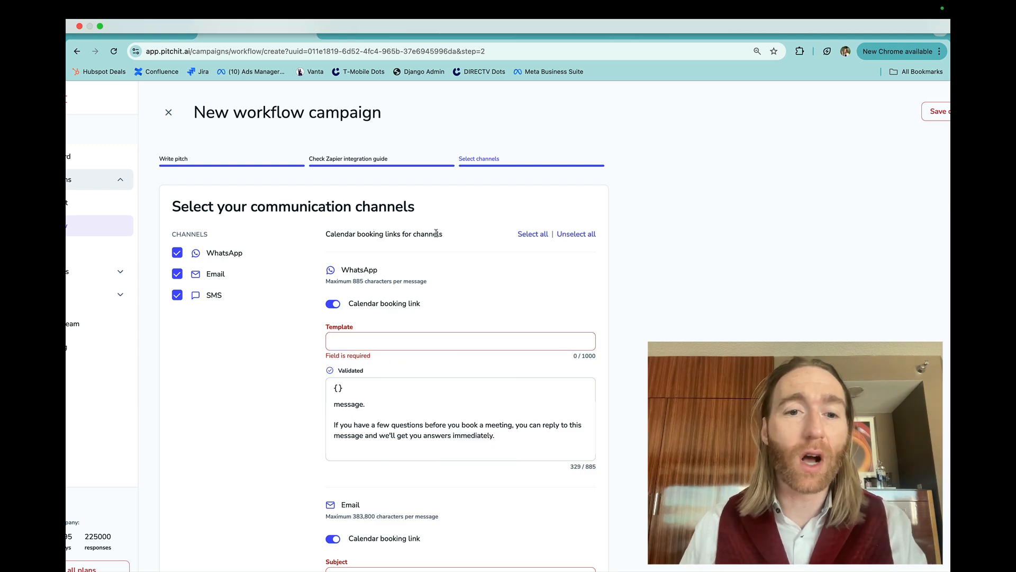
pyautogui.scroll(-1, 368, 335)
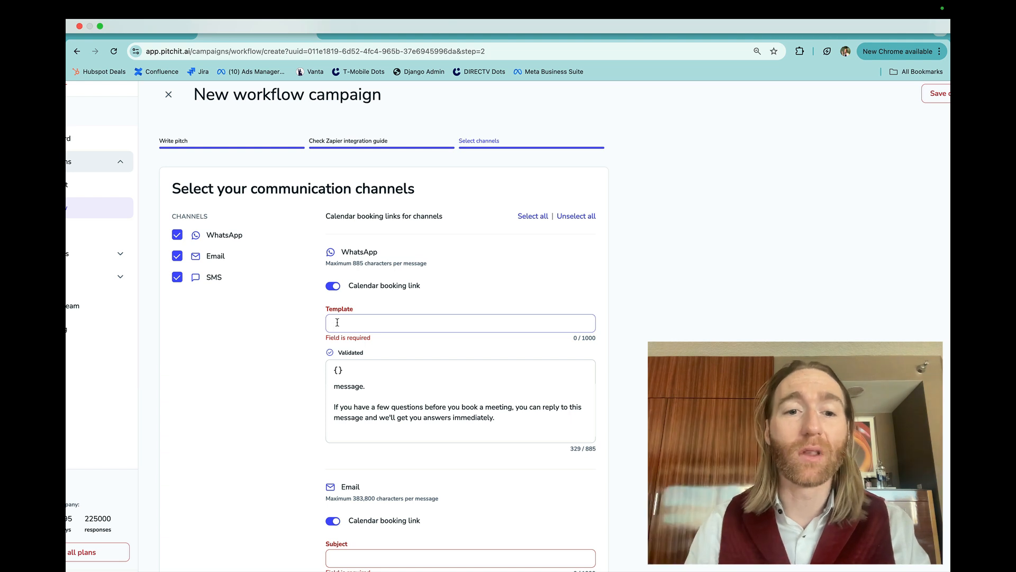
pyautogui.click(340, 385)
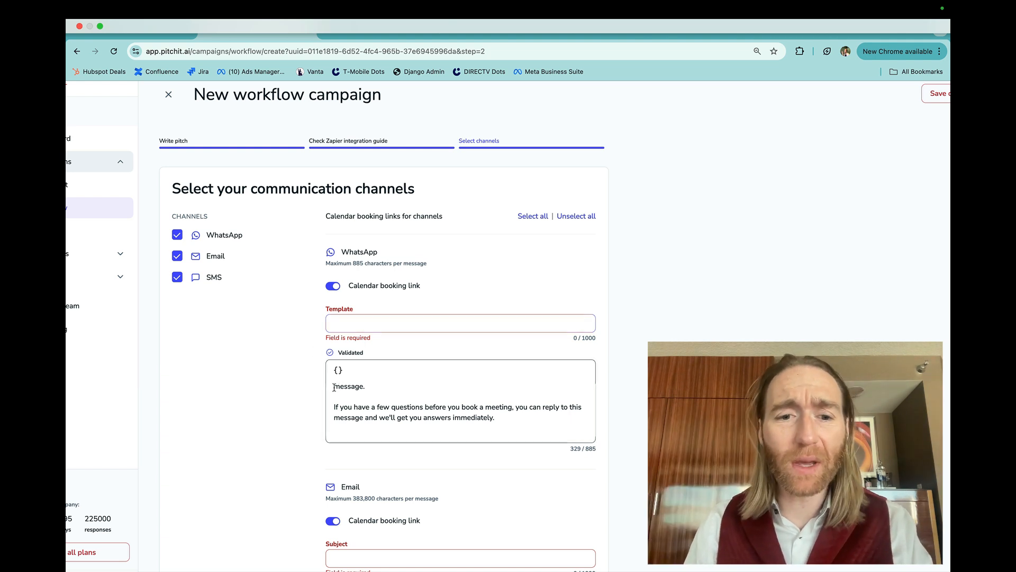
pyautogui.scroll(-5, 286, 408)
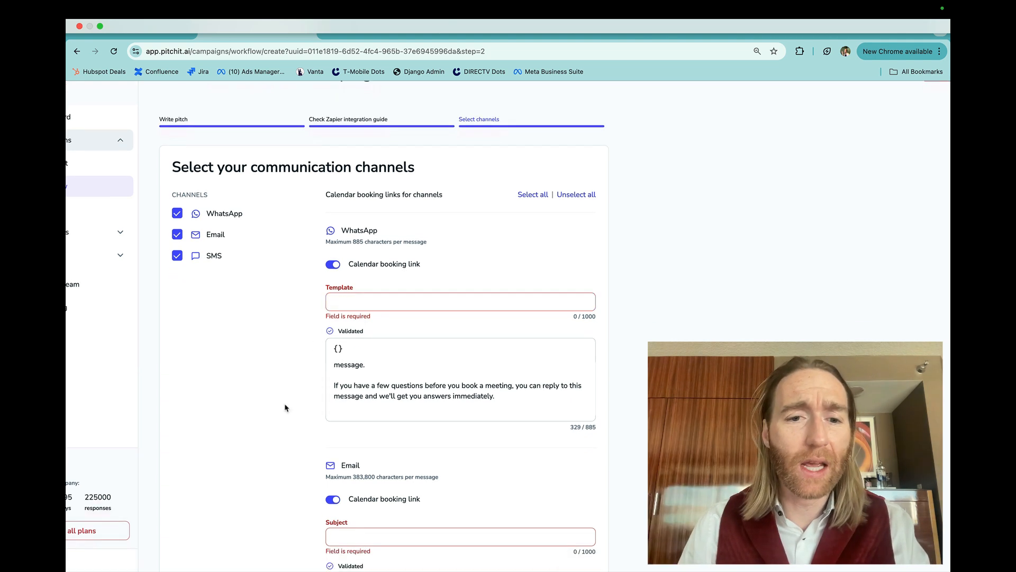
pyautogui.scroll(-3, 307, 405)
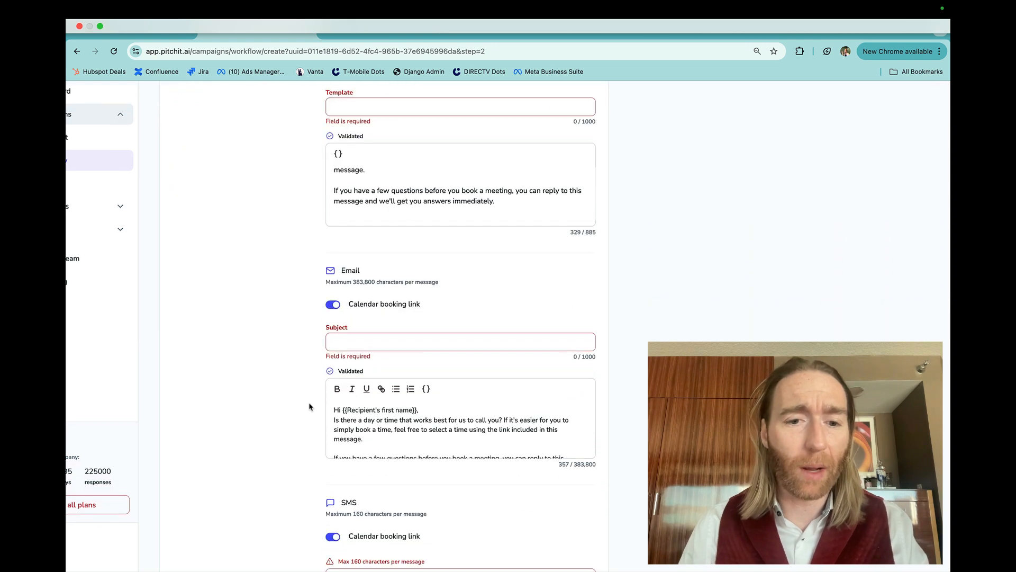
pyautogui.scroll(5, 342, 425)
pyautogui.click(342, 425)
pyautogui.press('super+Up')
pyautogui.press('super+Down')
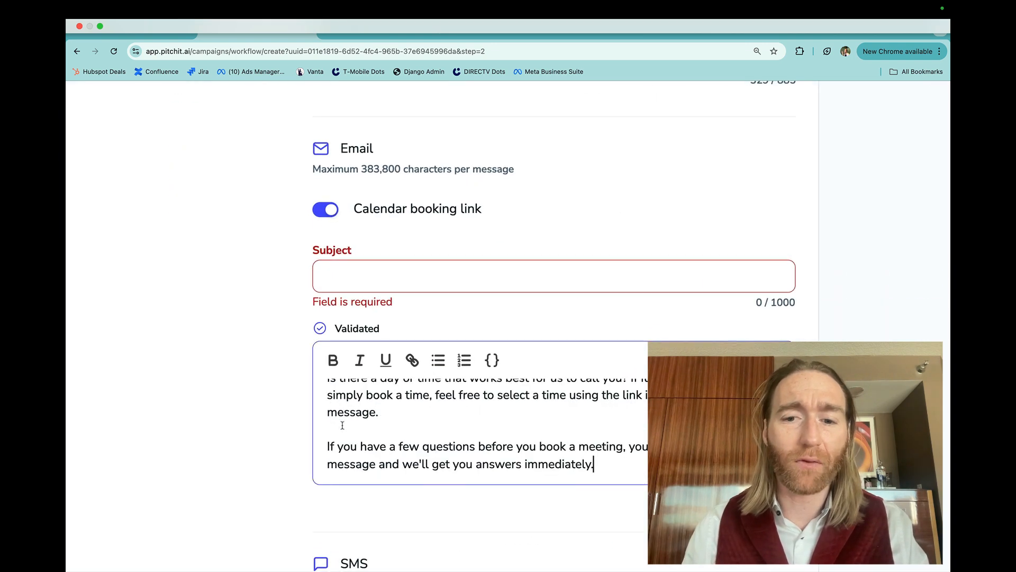
pyautogui.press('super+Up')
pyautogui.scroll(-12, 224, 442)
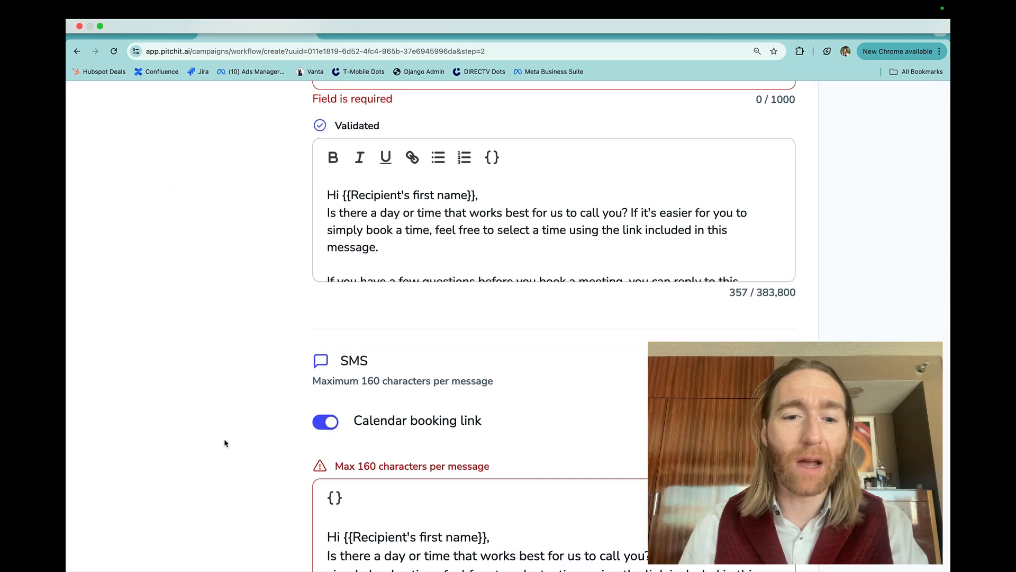
pyautogui.scroll(-3, 368, 430)
pyautogui.scroll(-5, 367, 430)
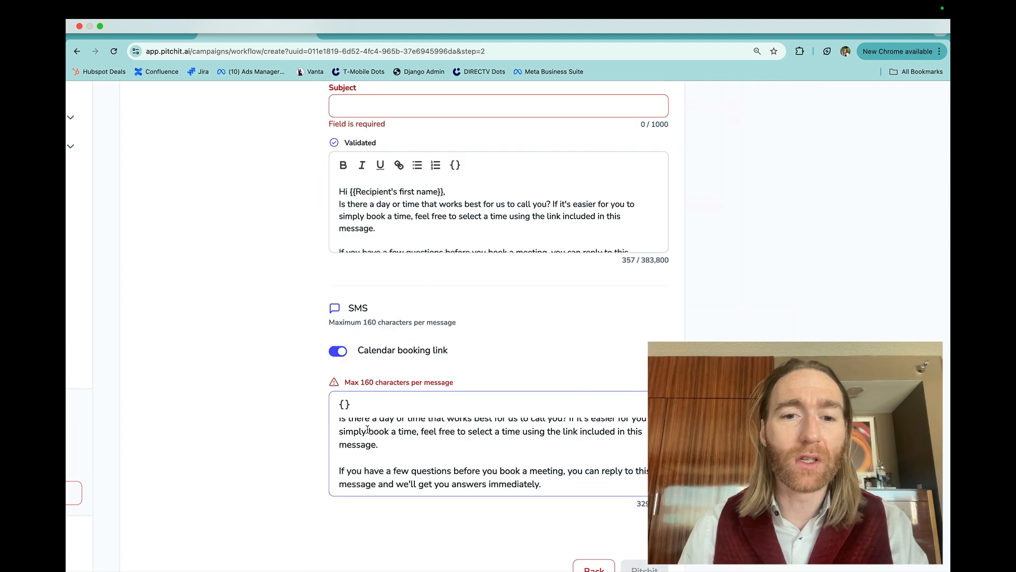
pyautogui.scroll(9, 286, 407)
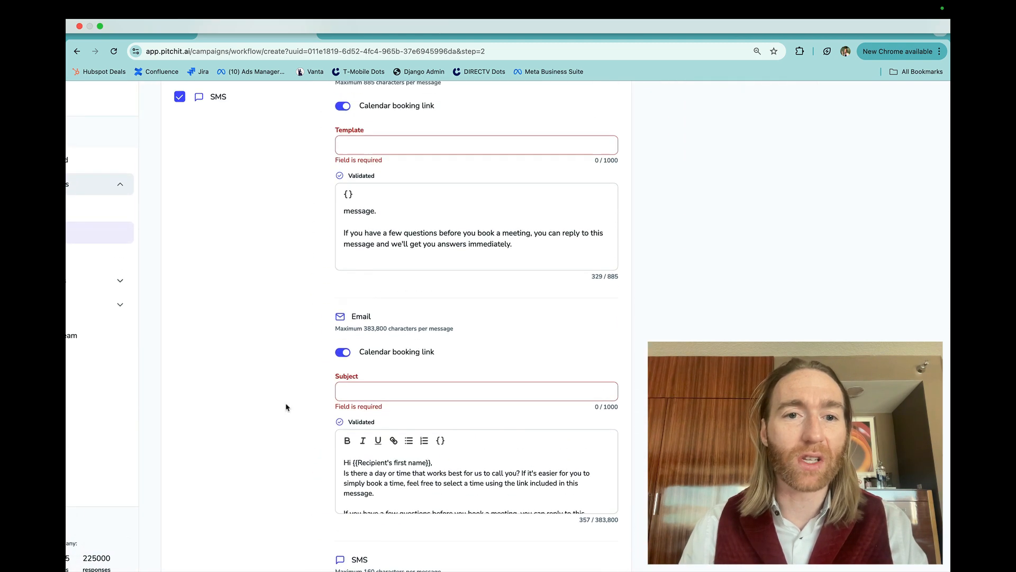
# Step: Fill the WhatsApp template field with the copied pitch text beginning "Hi {{Recipient's first name}}"
pyautogui.scroll(1, 286, 407)
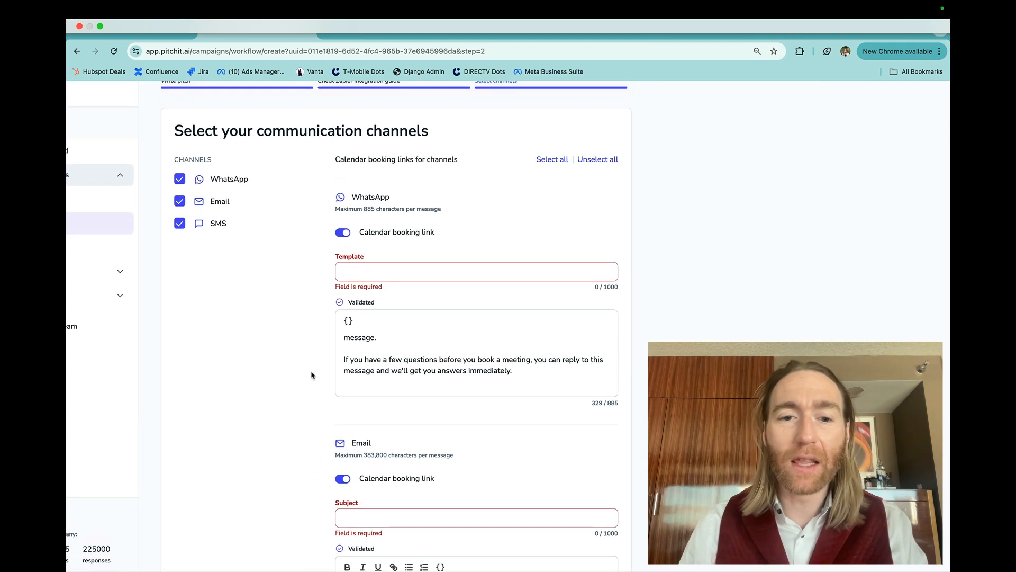
pyautogui.click(378, 347)
pyautogui.scroll(3, 378, 347)
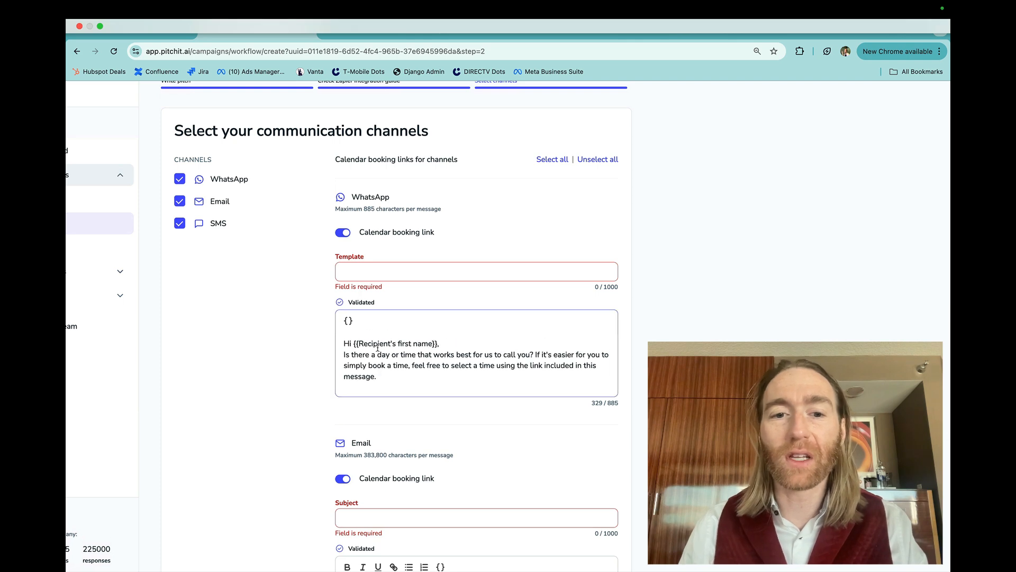
pyautogui.click(301, 361)
pyautogui.scroll(-1, 301, 361)
pyautogui.click(343, 256)
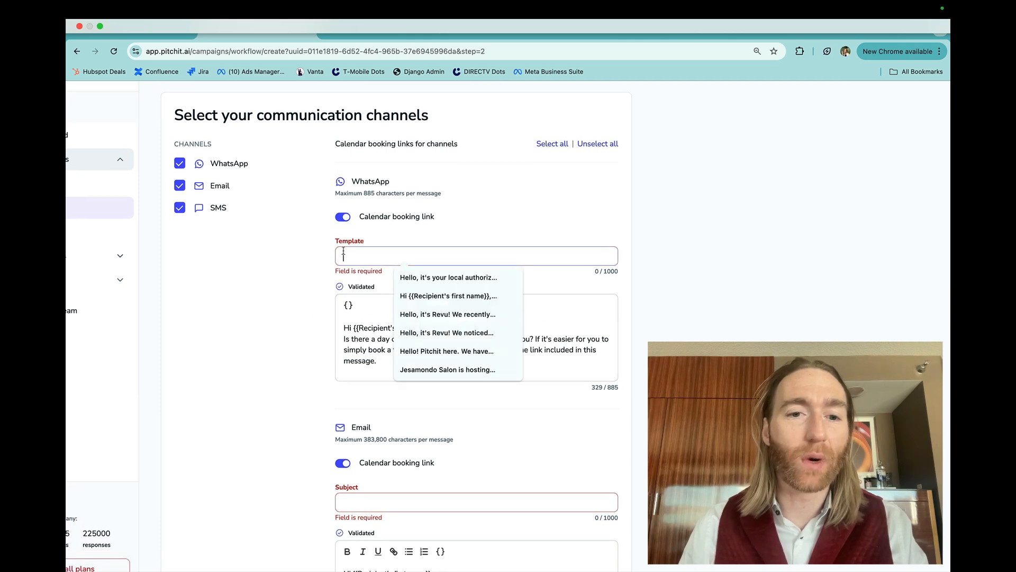
pyautogui.press('super+v')
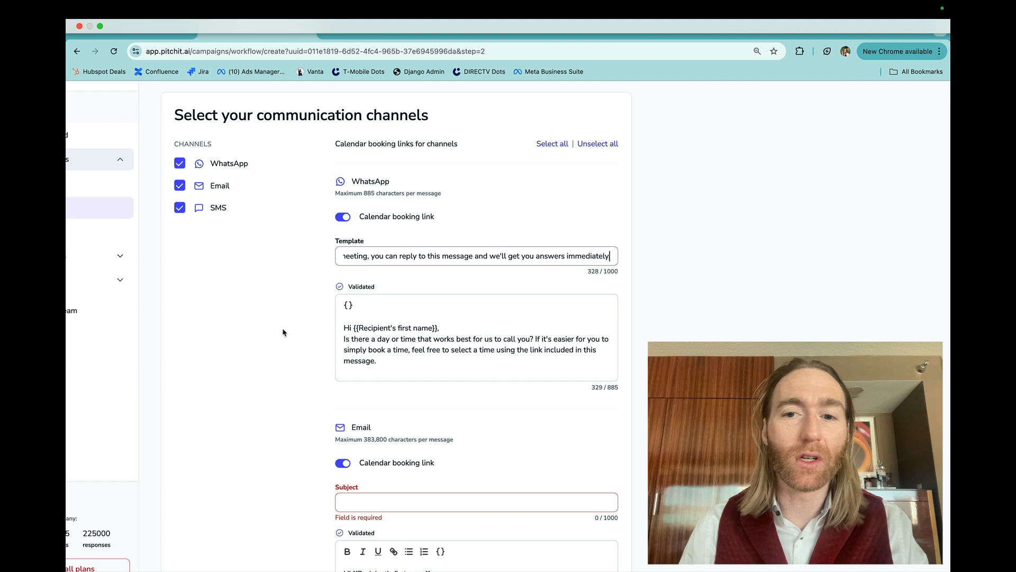
pyautogui.click(284, 332)
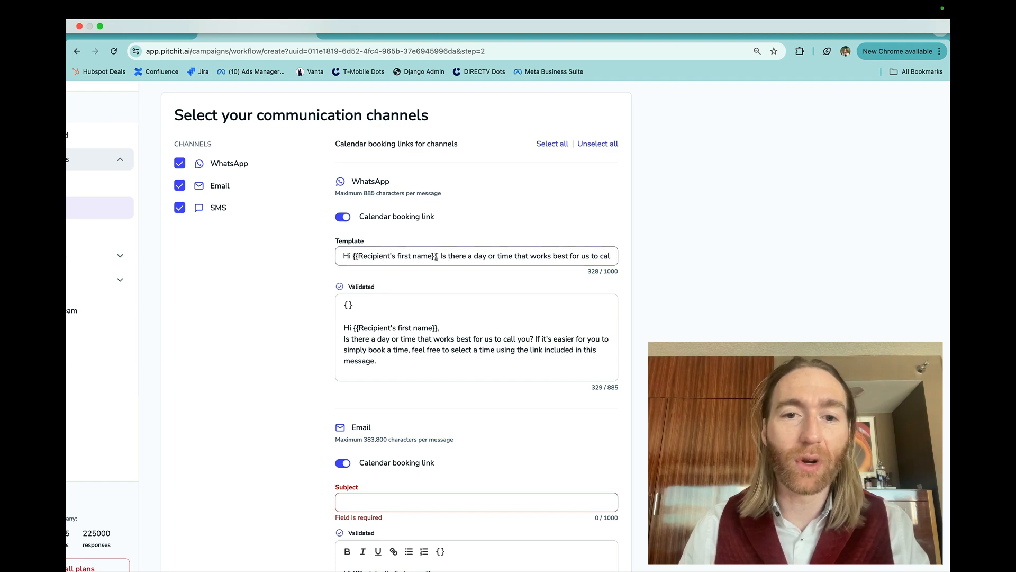
# Step: Replace "Hi {{Recipient's first name}}" with "Hello" at the start of the WhatsApp template
pyautogui.moveTo(436, 257); pyautogui.dragTo(353, 257)
pyautogui.press('BackSpace')
pyautogui.press('BackSpace')
pyautogui.press('BackSpace')
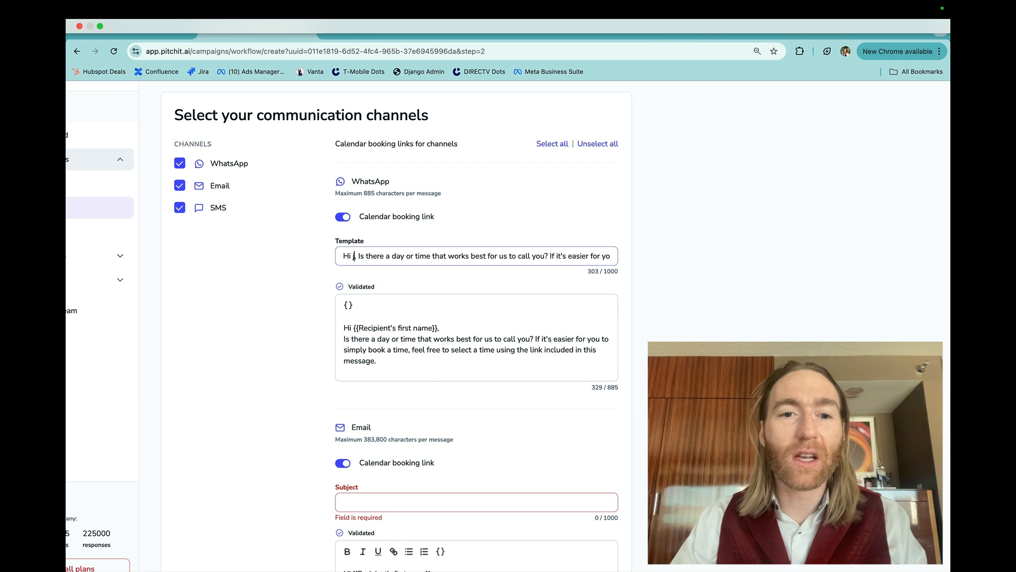
pyautogui.click(330, 309)
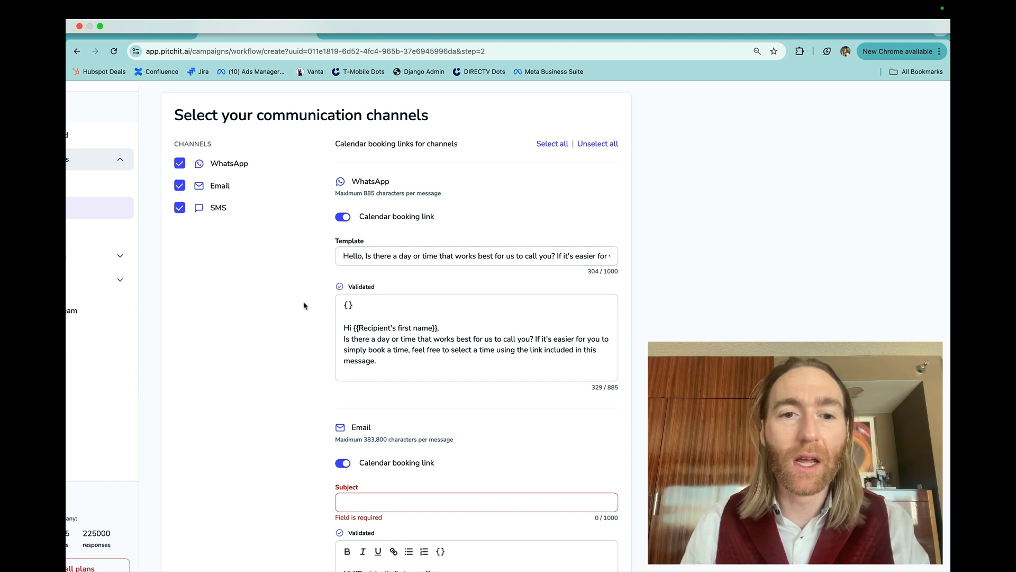
pyautogui.click(345, 255)
pyautogui.doubleClick(352, 255)
pyautogui.click(274, 316)
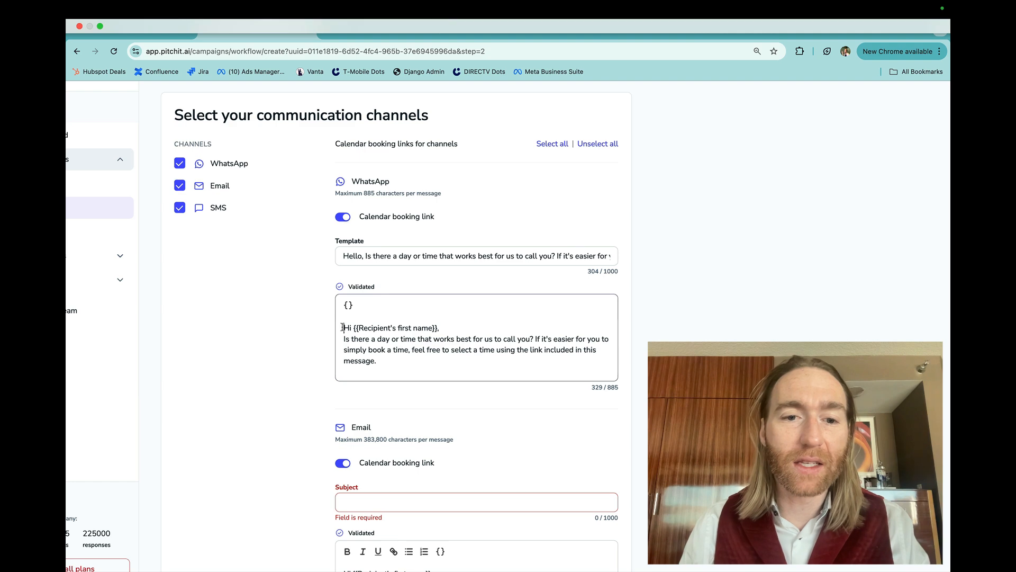
# Step: Replace the whole WhatsApp message body with "For more information, visit Pitchit.ai"
pyautogui.moveTo(345, 333); pyautogui.dragTo(433, 385)
pyautogui.press('BackSpace')
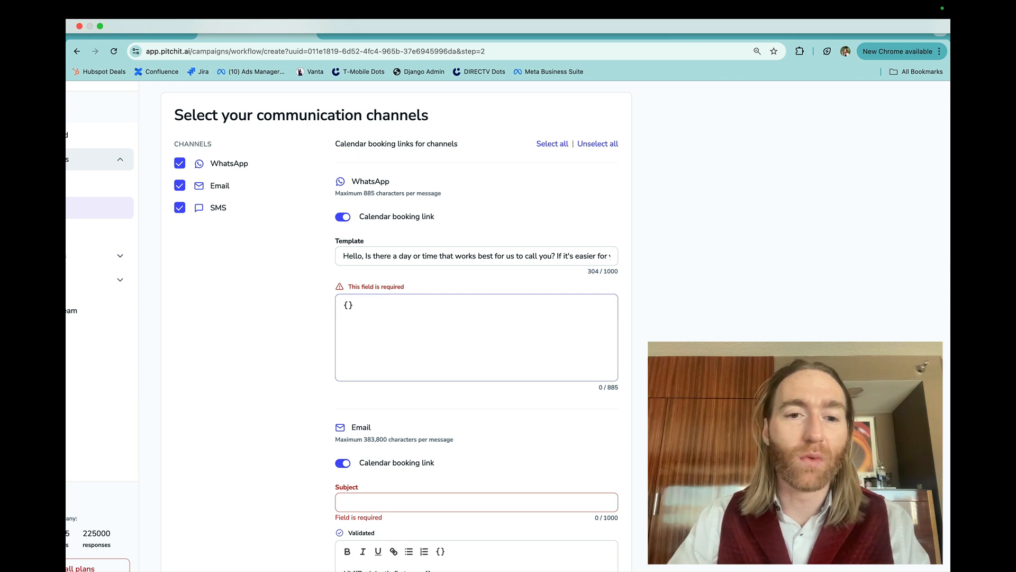
pyautogui.write('For more information, vi')
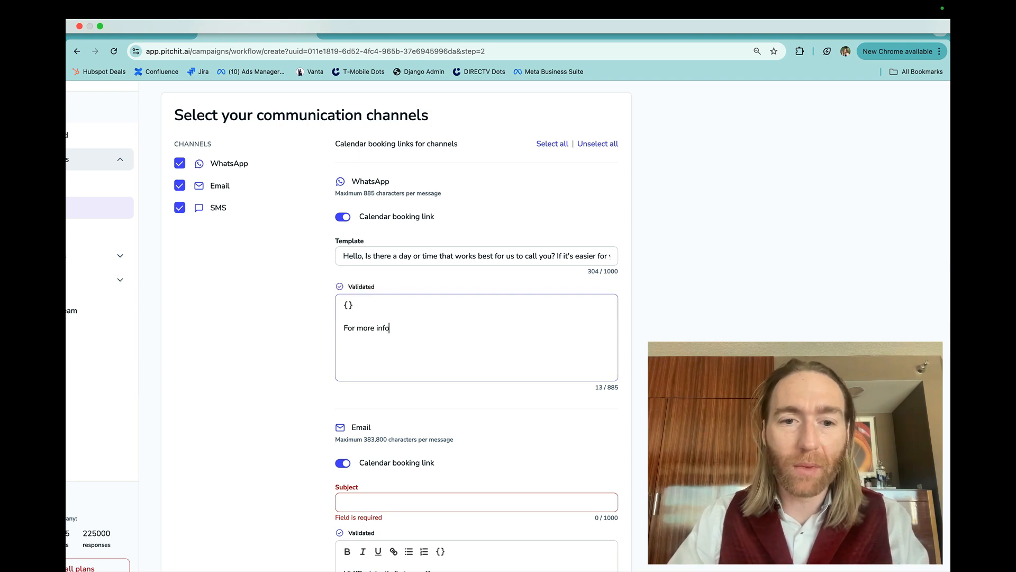
pyautogui.write('si')
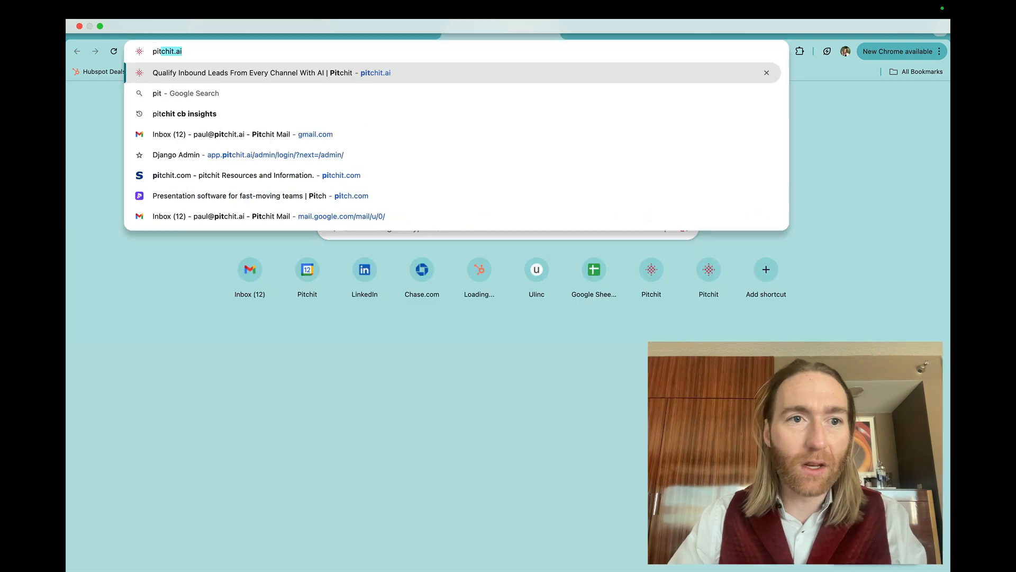
pyautogui.write('t ')
pyautogui.write('Pitchit.ai')
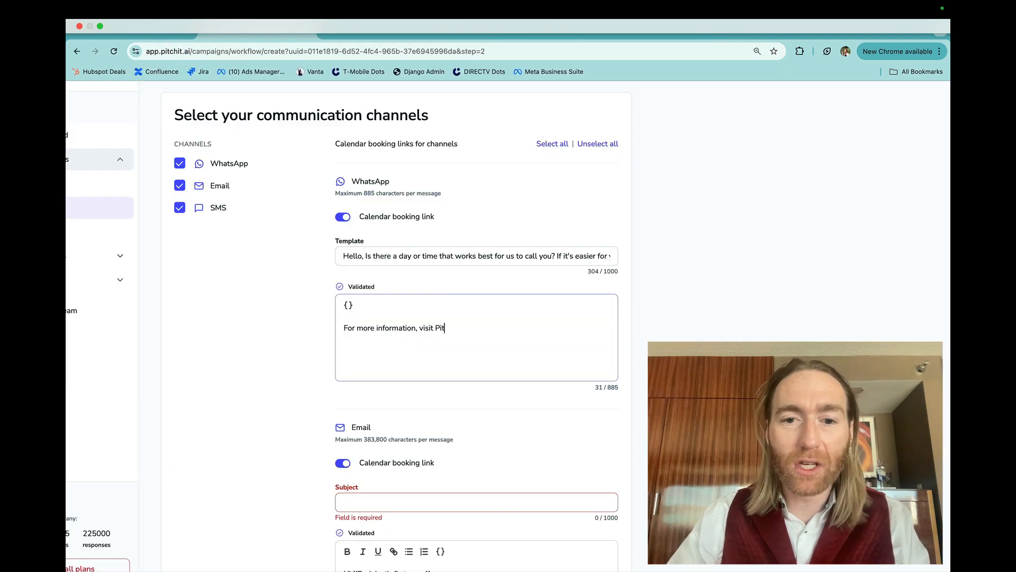
pyautogui.click(232, 319)
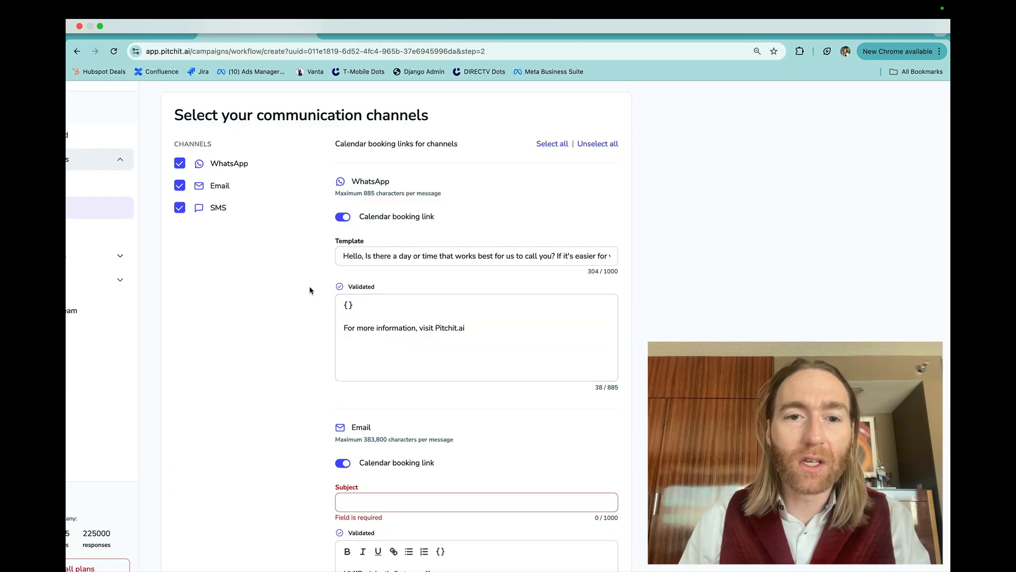
# Step: Review the full WhatsApp template text from start to end and compare it with the message body below it
pyautogui.tripleClick(375, 252)
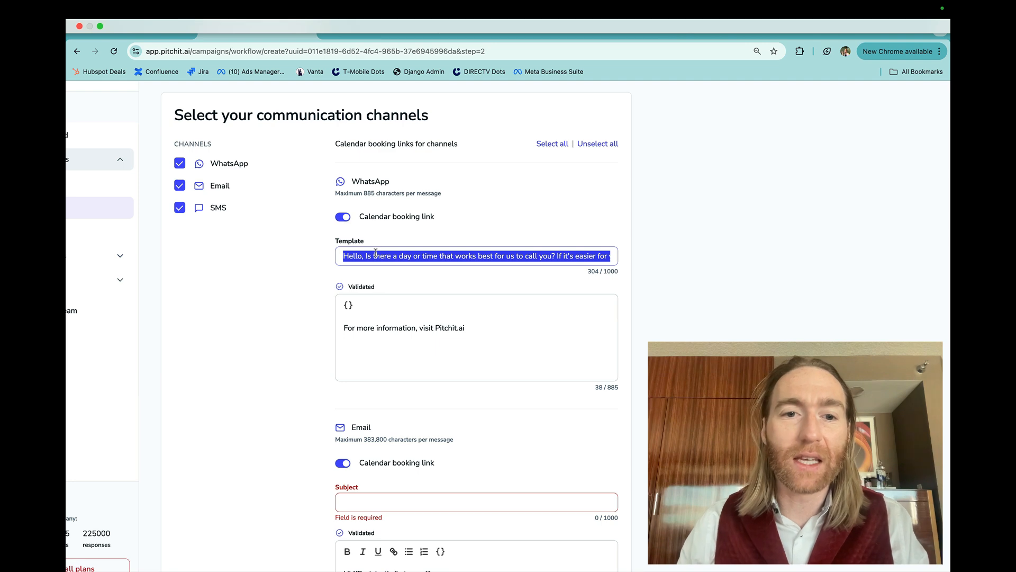
pyautogui.click(375, 252)
pyautogui.press('End')
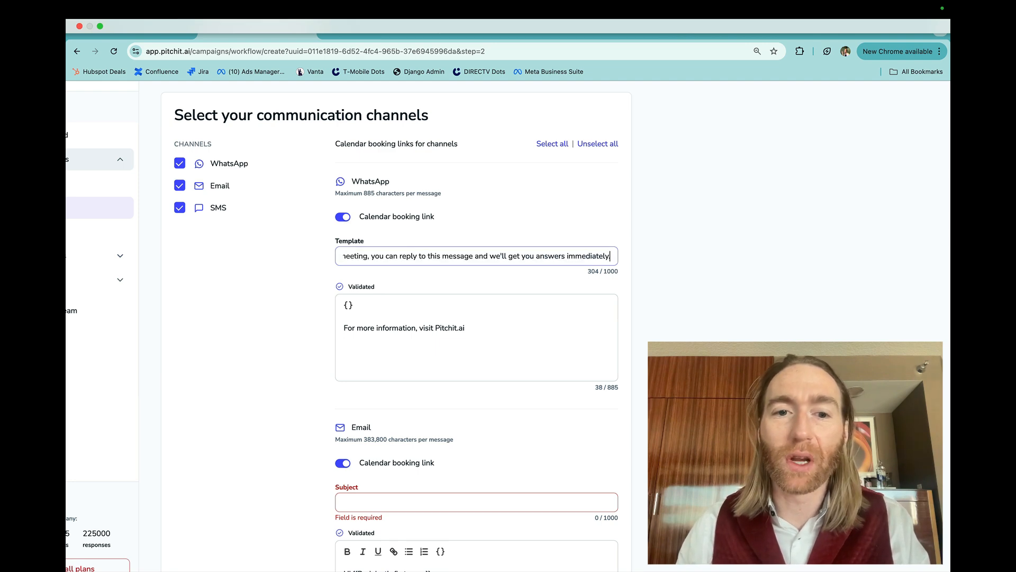
pyautogui.press('Home')
pyautogui.press('End')
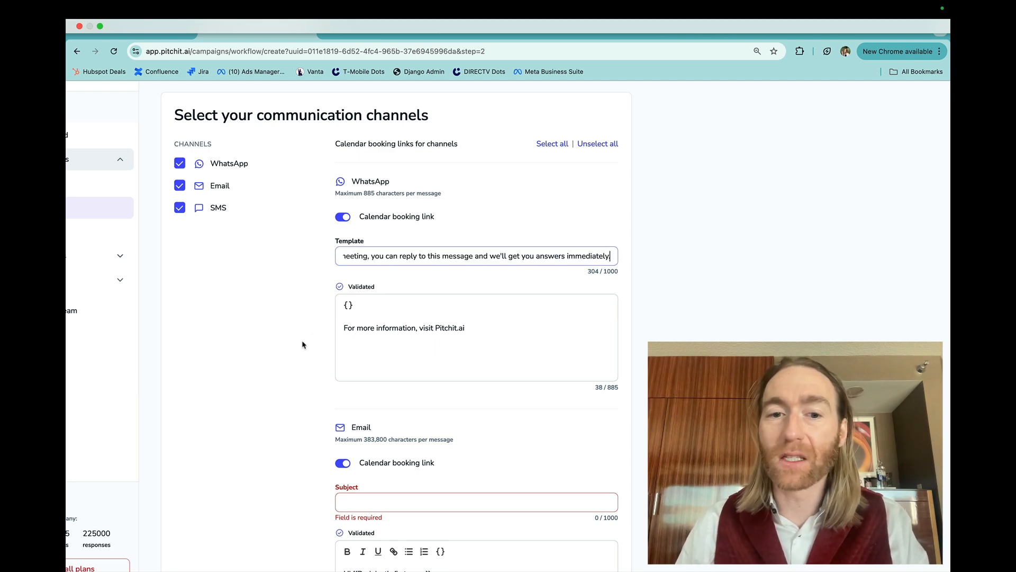
pyautogui.tripleClick(369, 328)
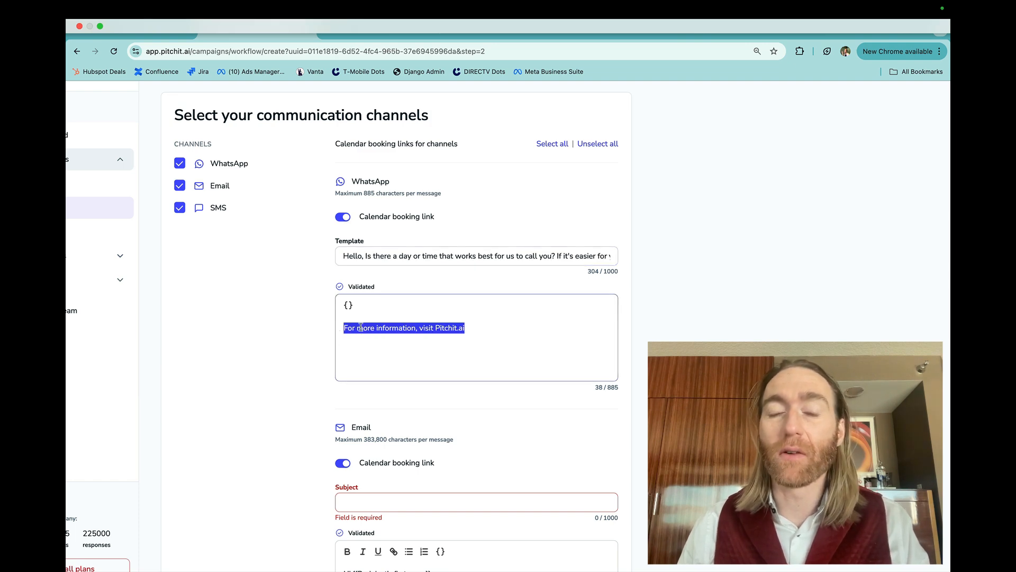
pyautogui.click(360, 327)
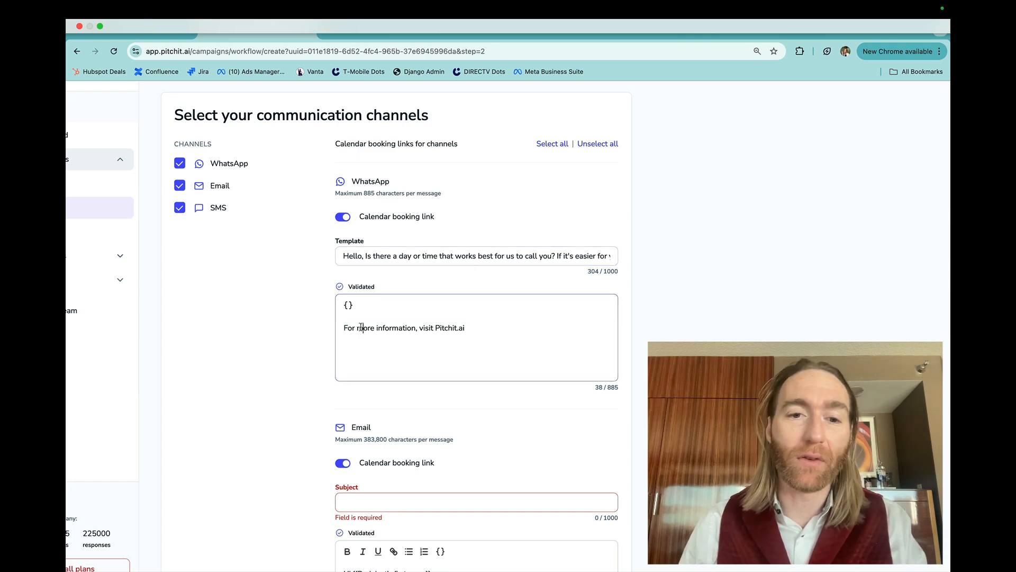
pyautogui.moveTo(344, 328); pyautogui.dragTo(508, 326)
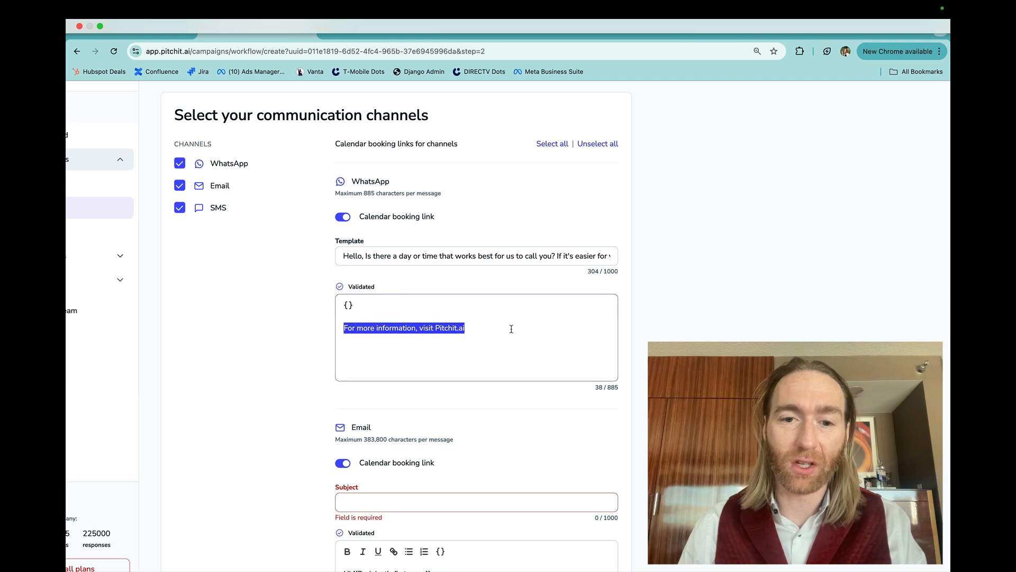
pyautogui.click(509, 326)
pyautogui.click(300, 343)
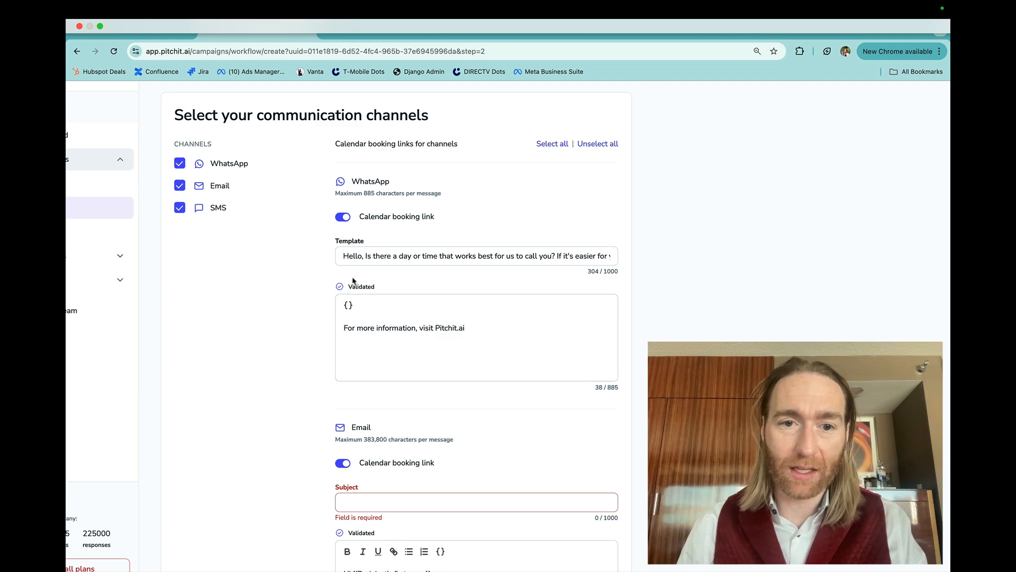
pyautogui.tripleClick(358, 255)
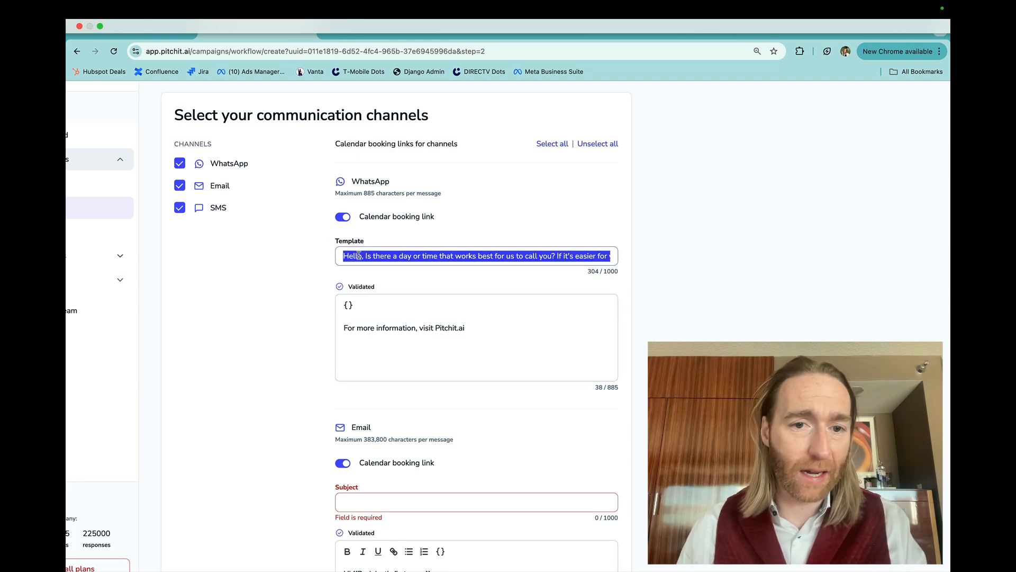
pyautogui.click(292, 281)
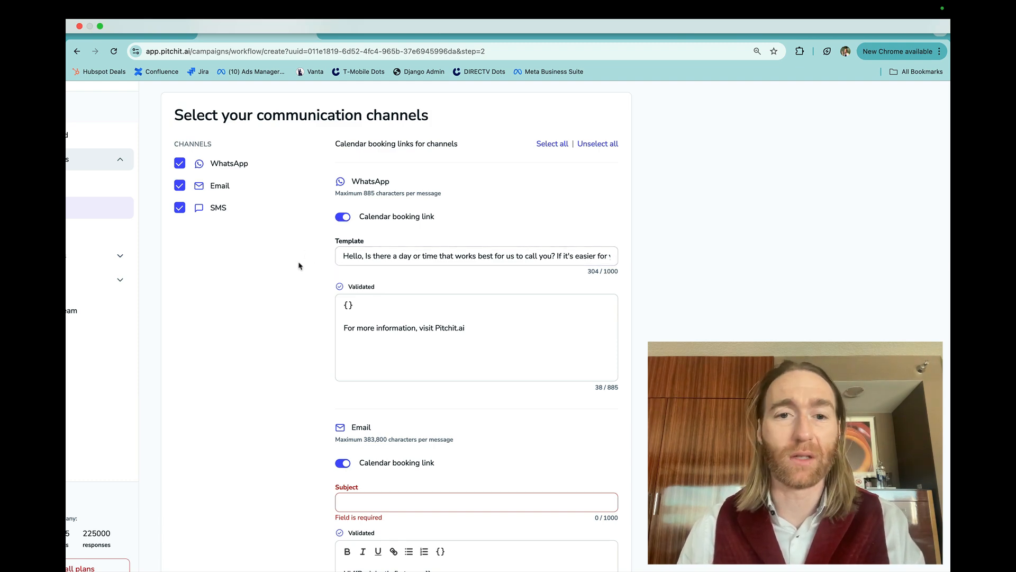
pyautogui.tripleClick(342, 259)
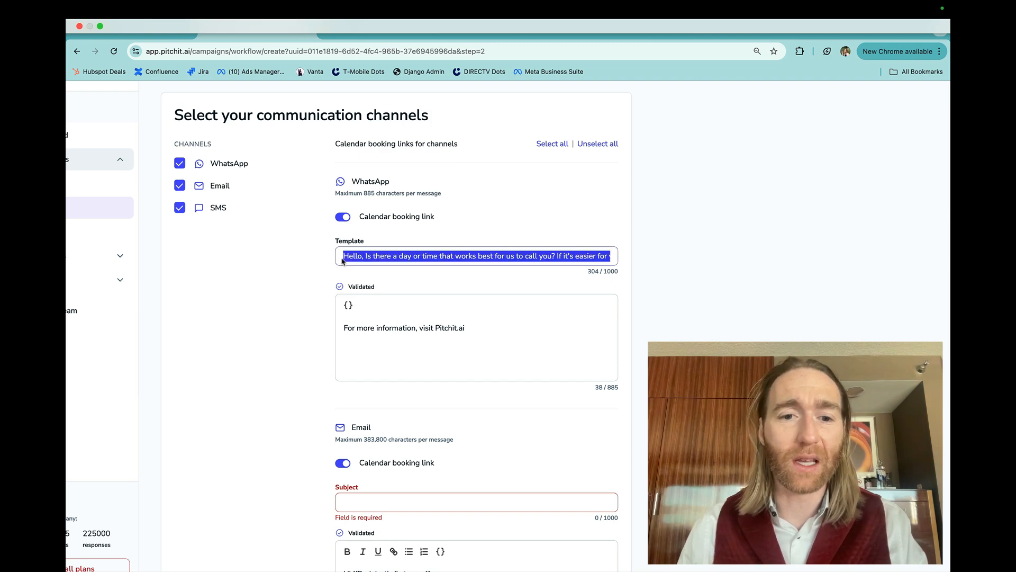
pyautogui.click(346, 327)
pyautogui.tripleClick(348, 328)
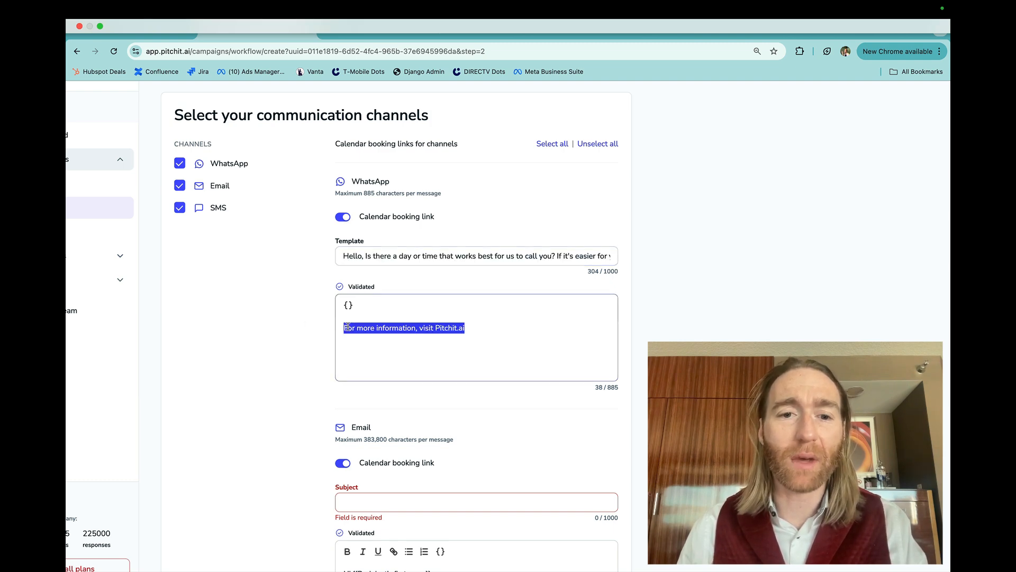
pyautogui.click(348, 326)
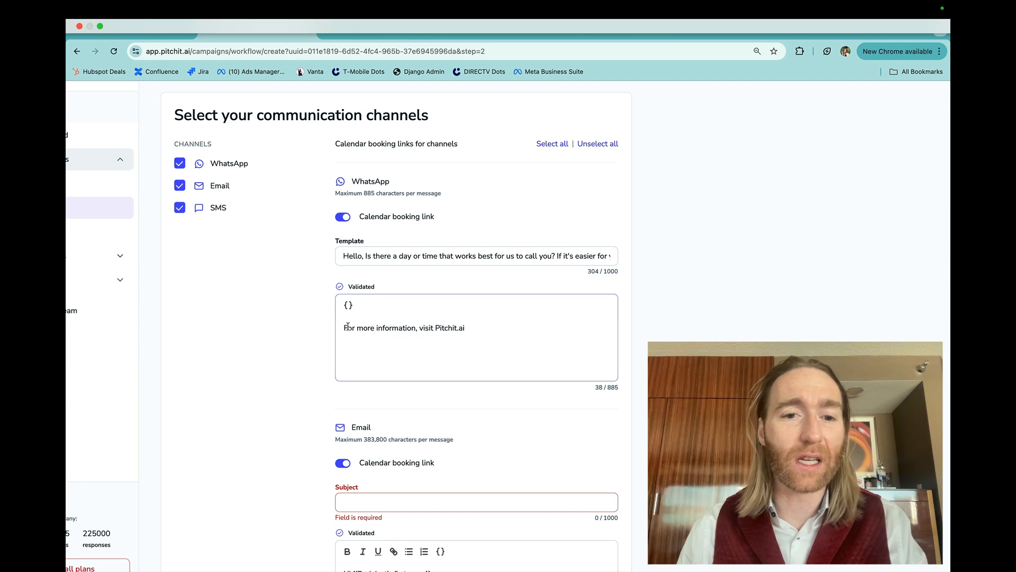
pyautogui.click(312, 367)
# Step: Check the Email message body and set the email subject to "Pitchit.ai - Let's Meet"
pyautogui.scroll(-1, 312, 367)
pyautogui.hscroll(2, 313, 368)
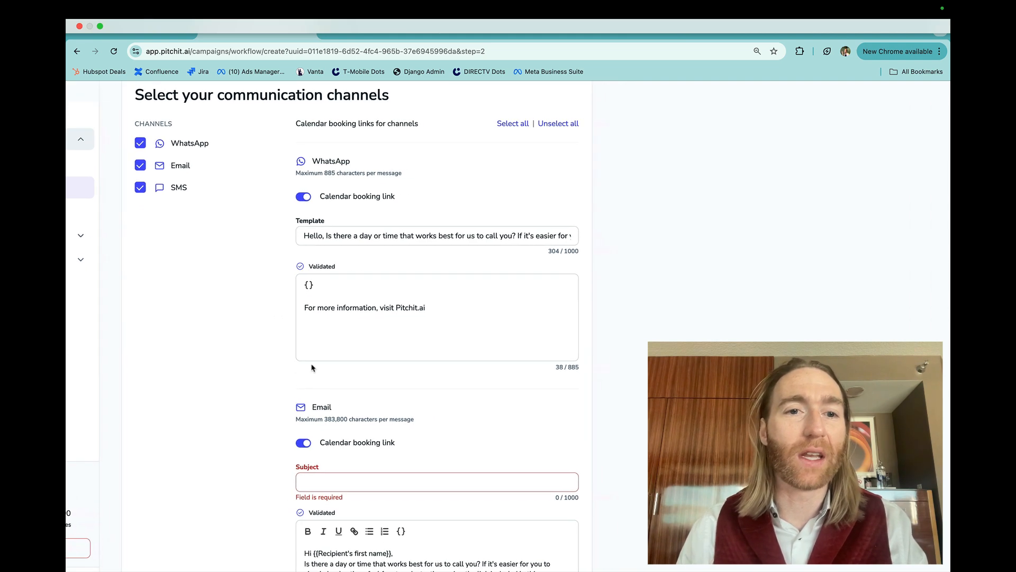
pyautogui.scroll(-2, 312, 368)
pyautogui.scroll(-5, 313, 367)
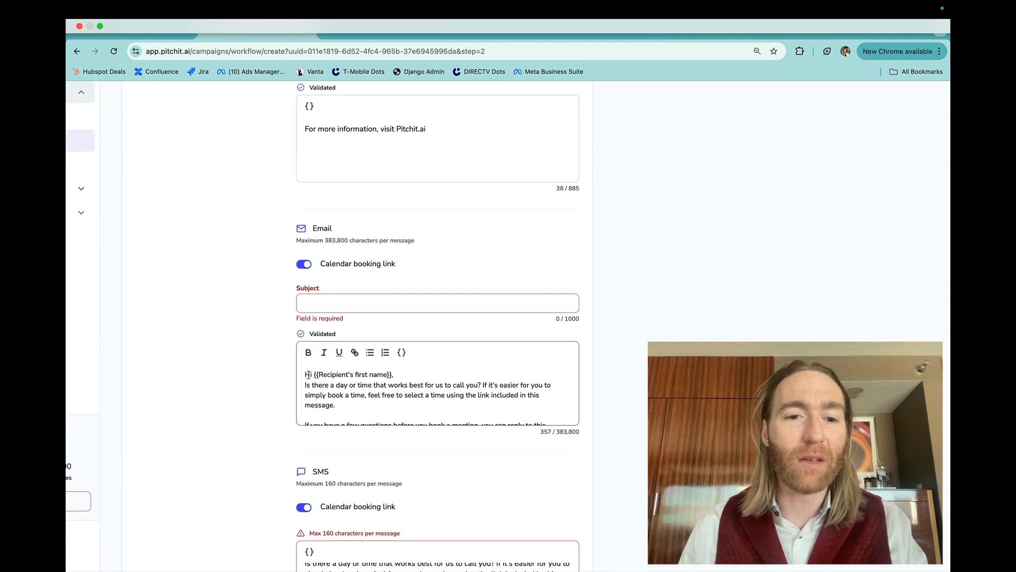
pyautogui.click(315, 417)
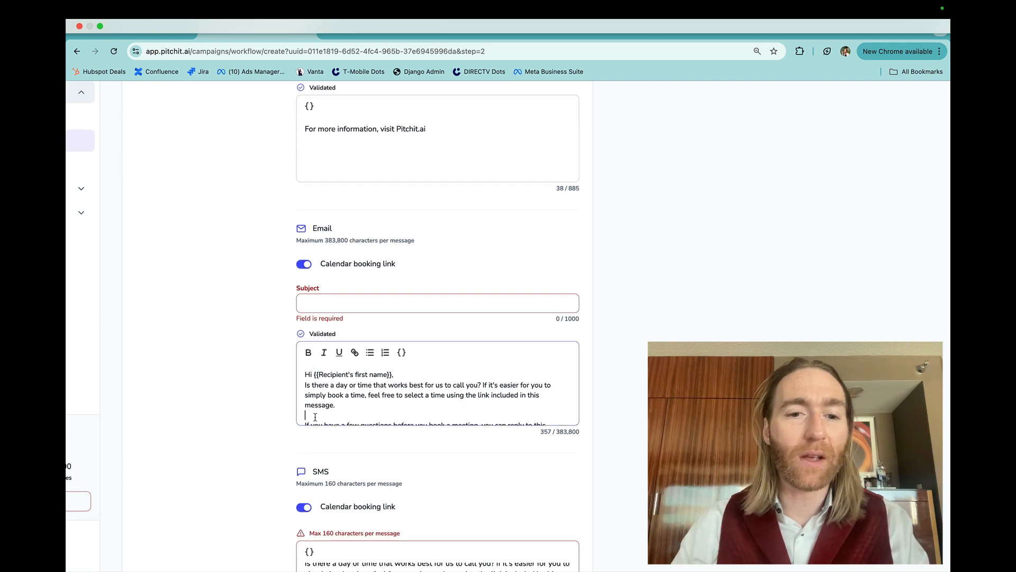
pyautogui.scroll(-2, 315, 417)
pyautogui.scroll(2, 315, 417)
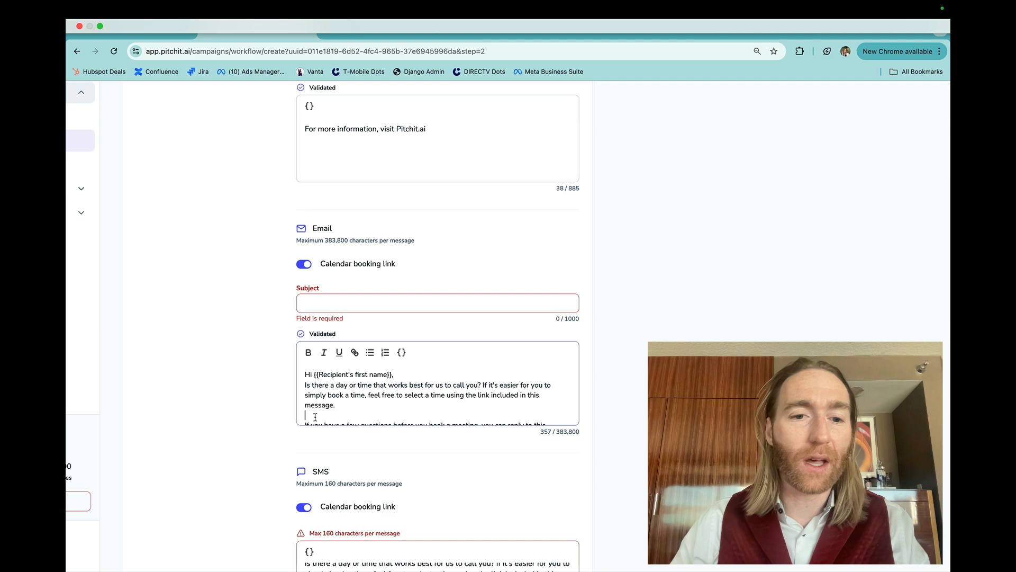
pyautogui.click(314, 304)
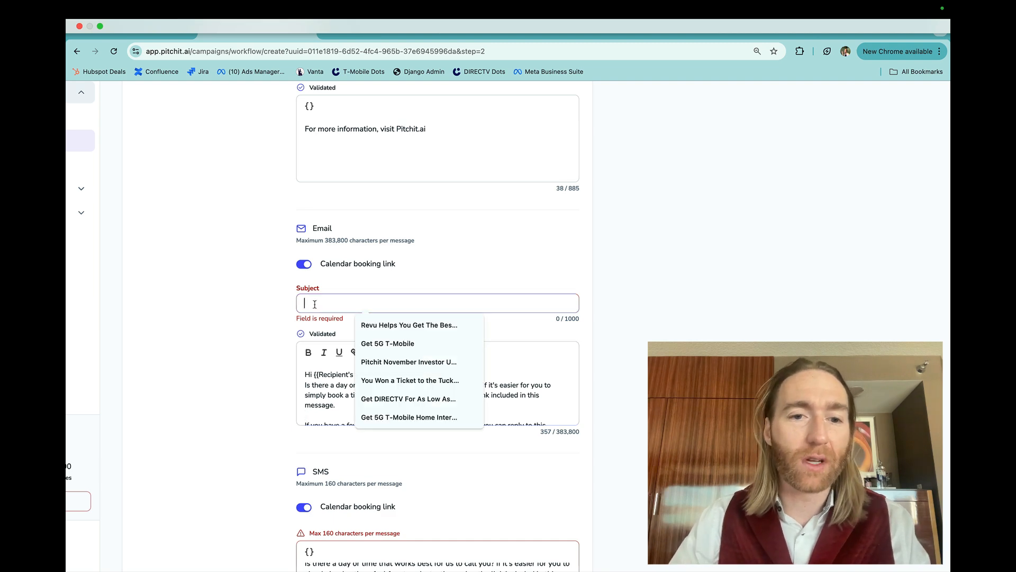
pyautogui.write('Pitchit.ai - ')
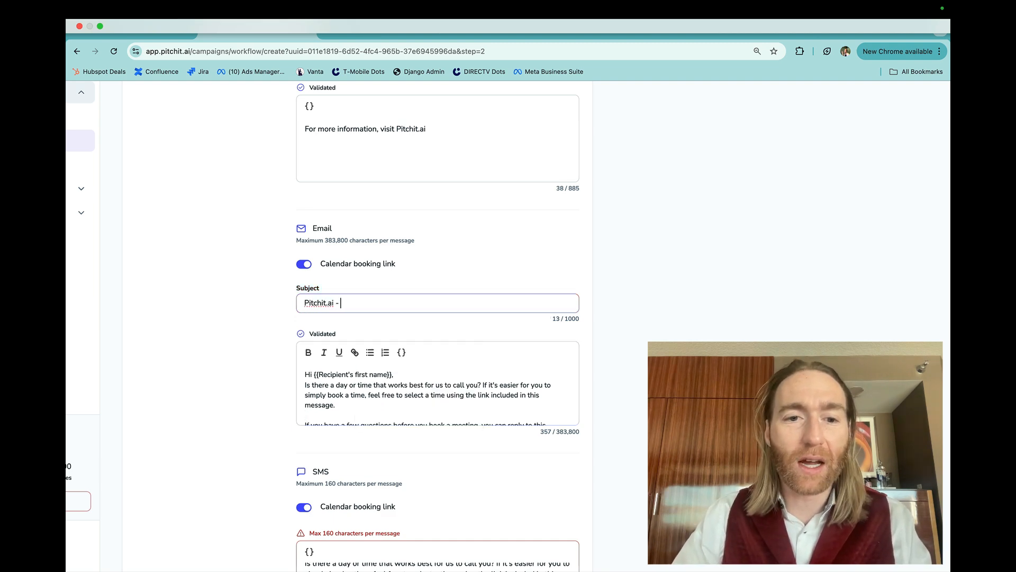
pyautogui.write("Let's Meet")
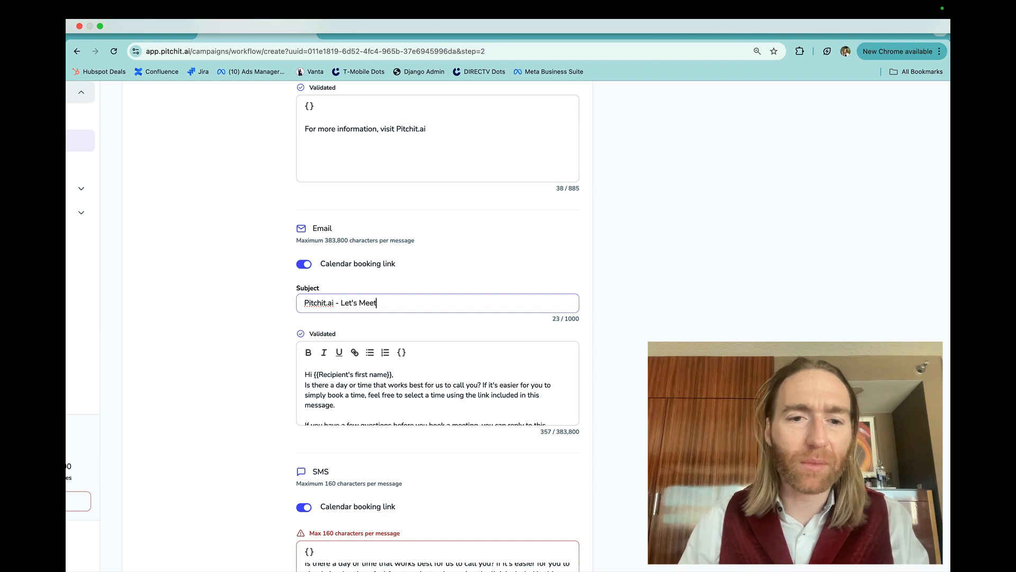
pyautogui.click(251, 329)
# Step: Delete the greeting line "Hi {{Recipient's first name}}," from the start of the SMS message
pyautogui.scroll(-5, 252, 329)
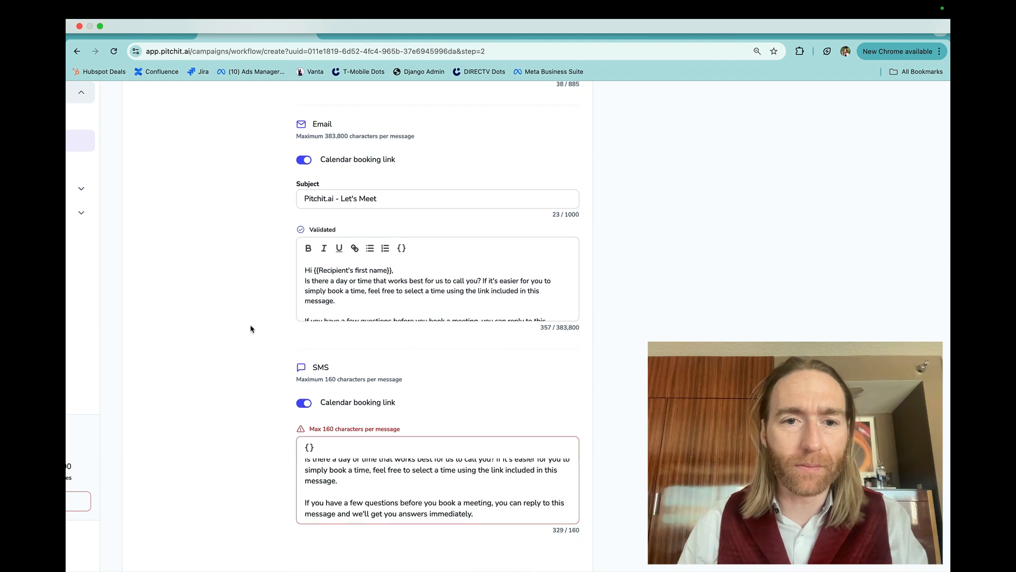
pyautogui.click(350, 439)
pyautogui.scroll(2, 350, 439)
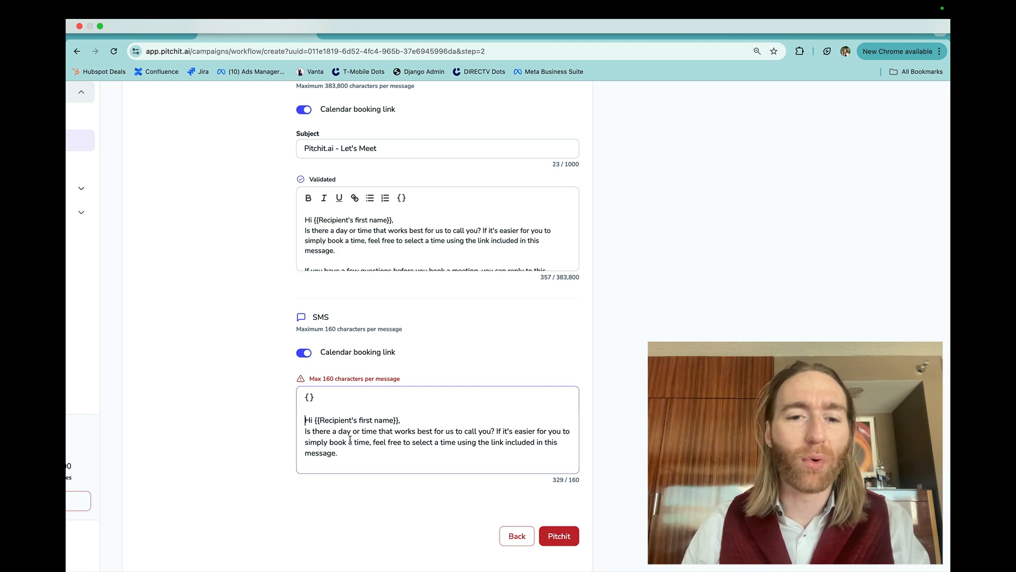
pyautogui.hotkey('shift', 'Down')
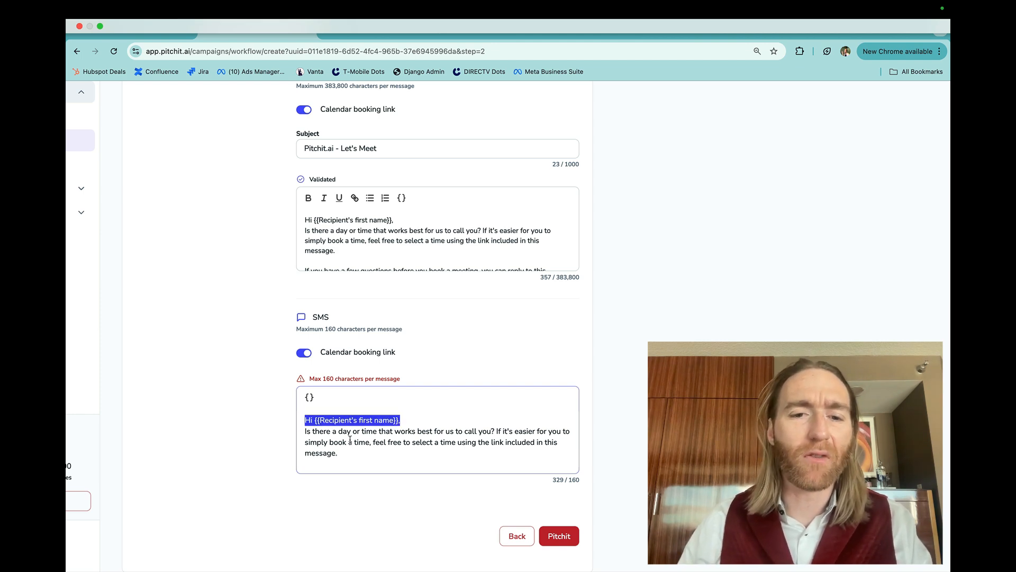
pyautogui.press('BackSpace')
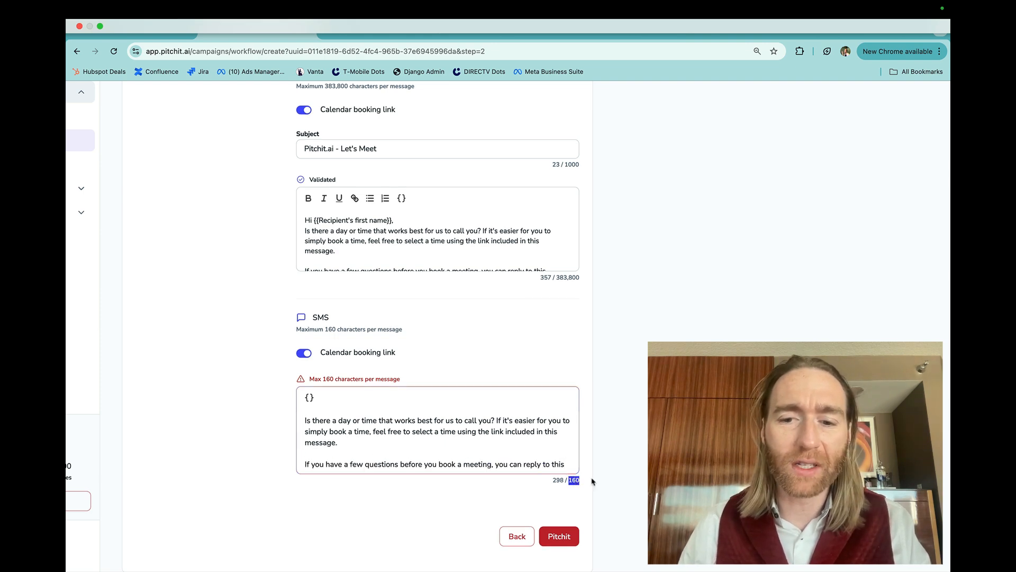
# Step: Delete the SMS message's closing paragraph that starts with "If you have a few questions before you book a meeting"
pyautogui.click(409, 452)
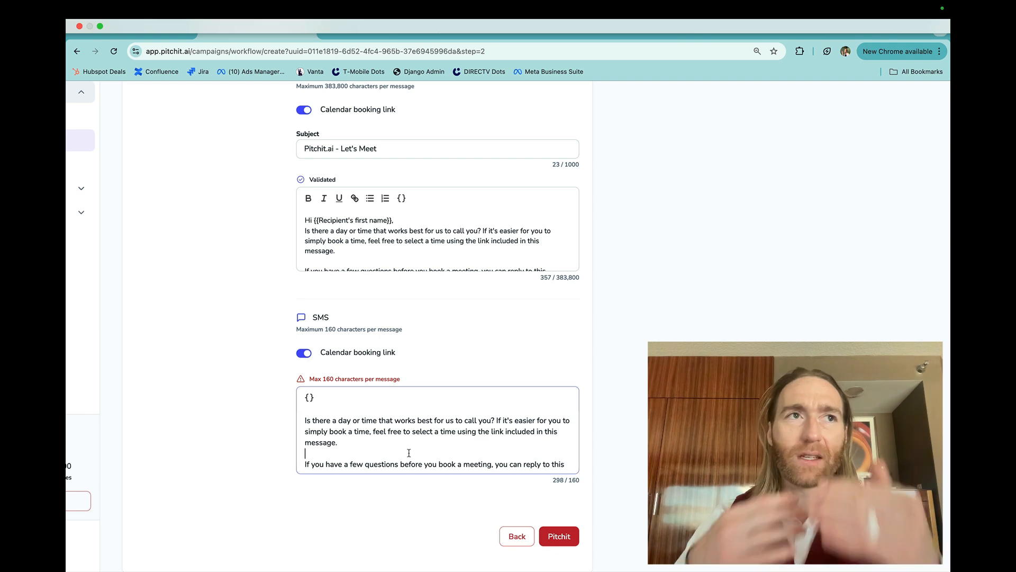
pyautogui.scroll(-2, 341, 426)
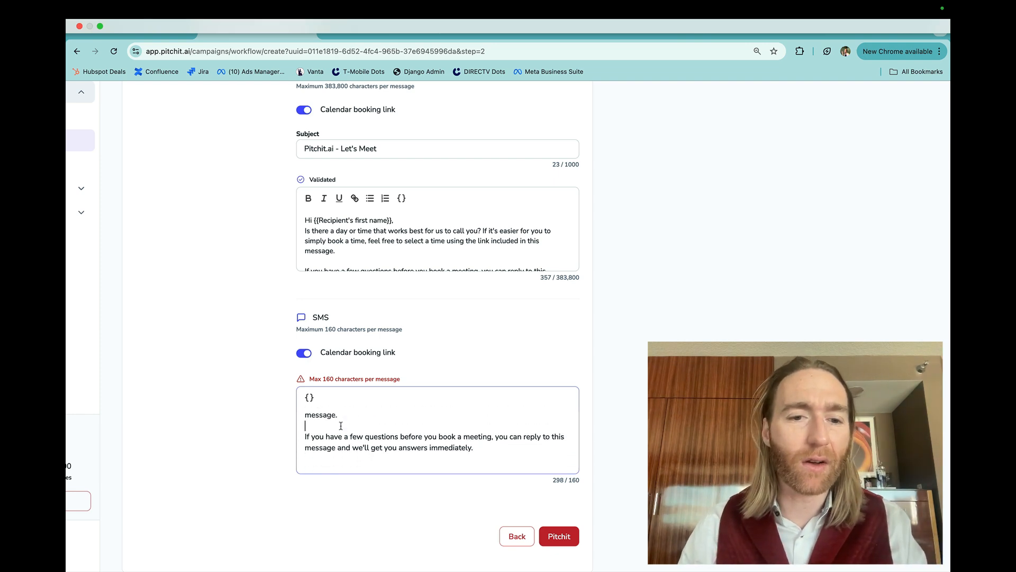
pyautogui.scroll(2, 340, 426)
pyautogui.click(341, 443)
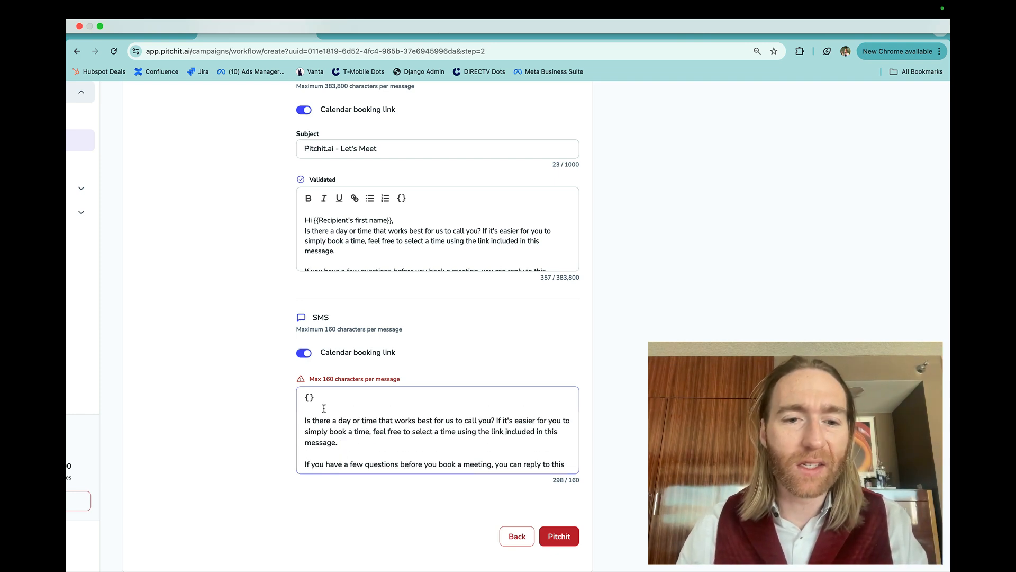
pyautogui.scroll(-2, 328, 456)
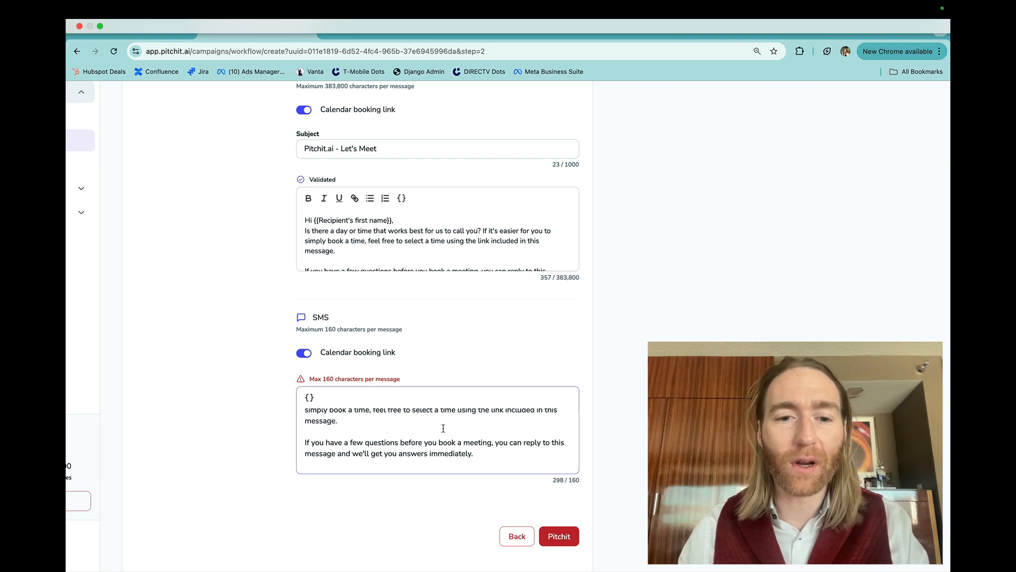
pyautogui.hotkey('shift', 'Down')
pyautogui.hotkey('shift', 'Down')
pyautogui.hotkey('shift', 'Down')
pyautogui.hotkey('shift', 'Down')
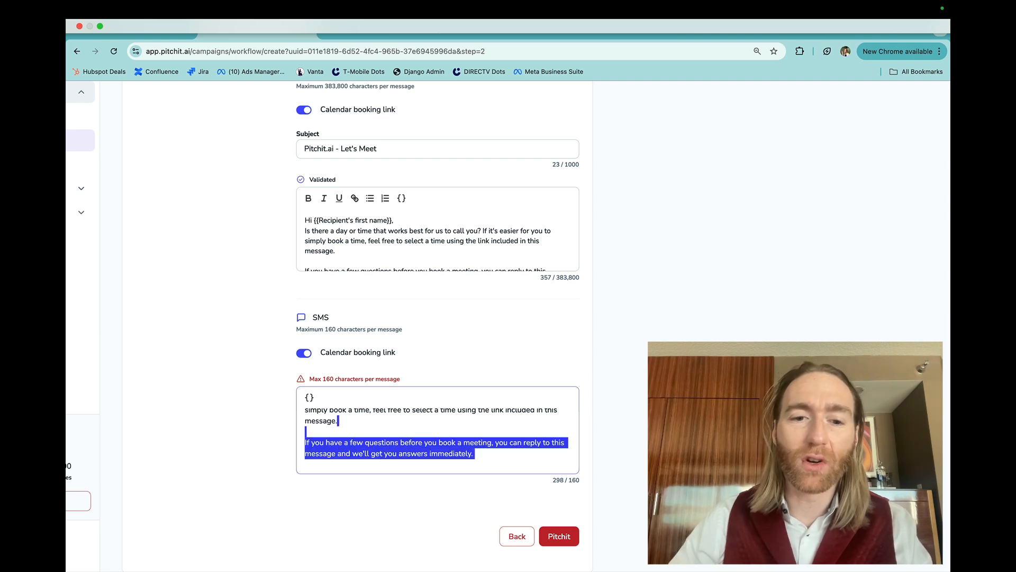
pyautogui.press('BackSpace')
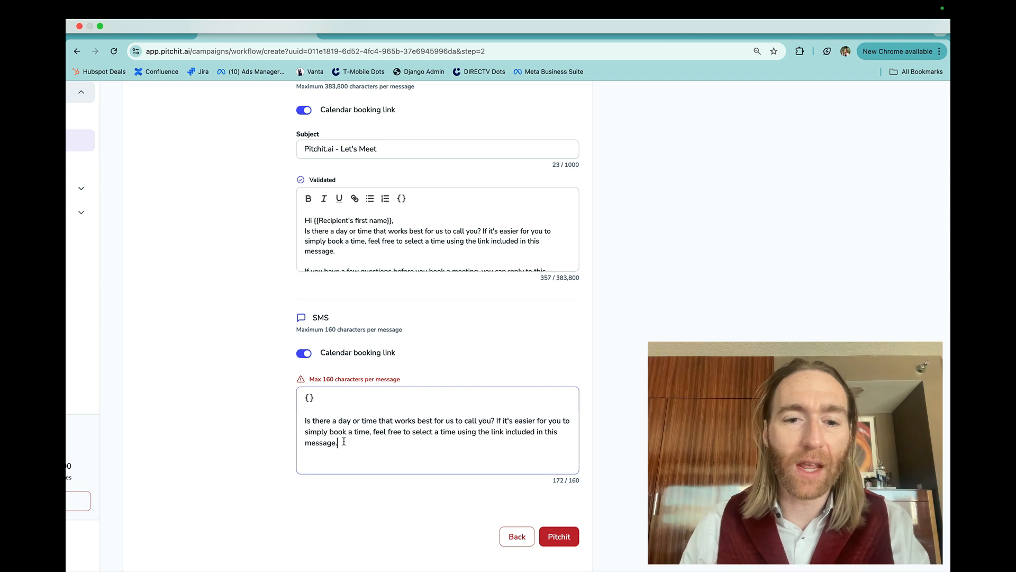
# Step: Shorten the SMS message's booking sentence by removing "feel free to" before "select a time", and check the complete text
pyautogui.moveTo(374, 432); pyautogui.dragTo(410, 431)
pyautogui.press('BackSpace')
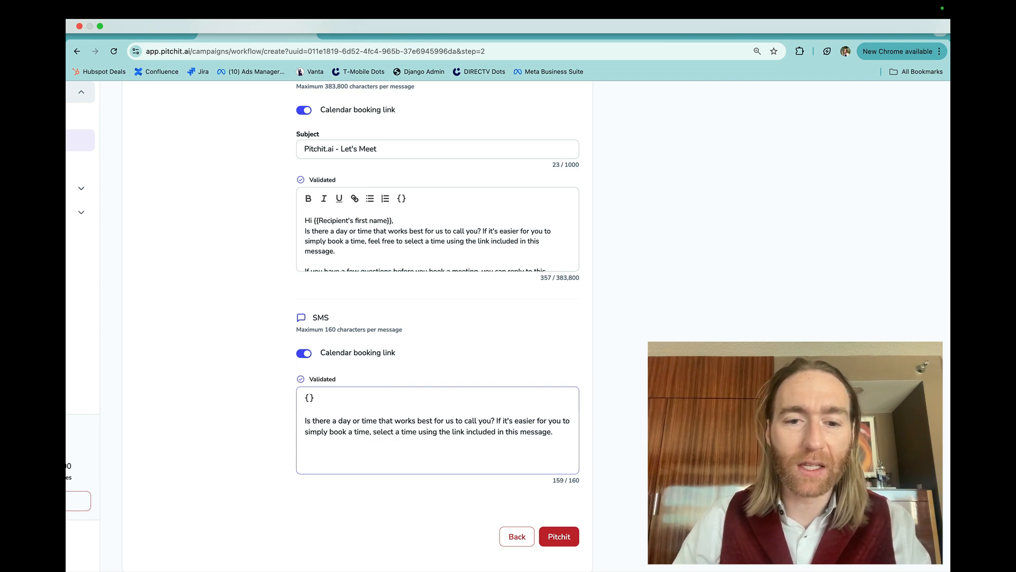
pyautogui.click(383, 432)
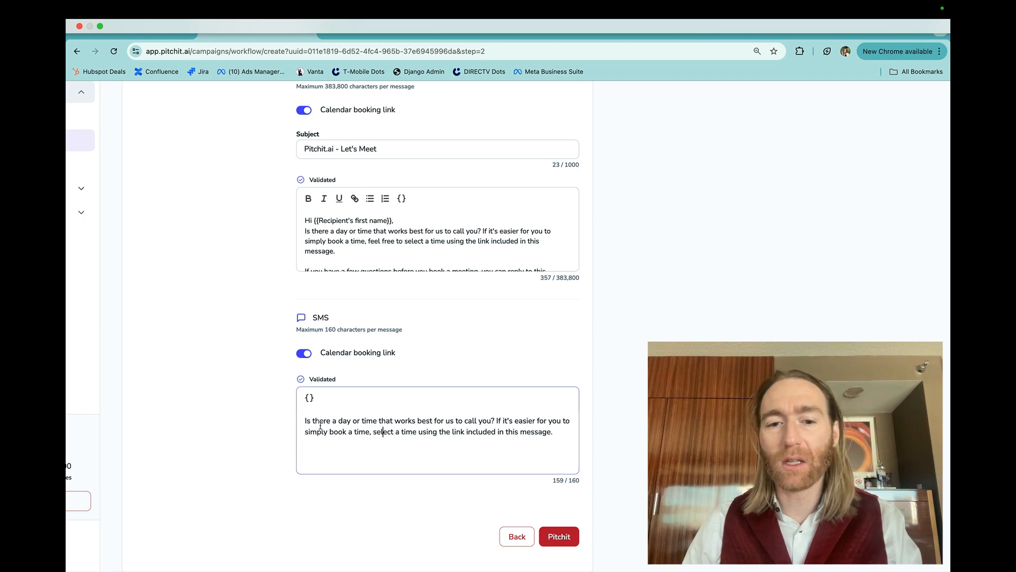
pyautogui.moveTo(305, 421); pyautogui.dragTo(571, 443)
pyautogui.click(571, 443)
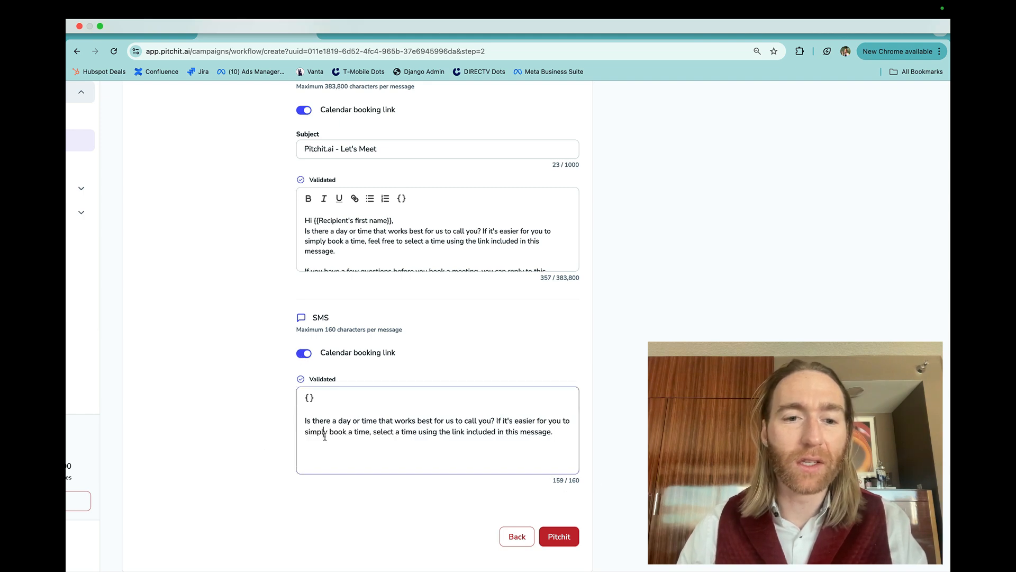
# Step: Review the WhatsApp, Email and SMS messages, comparing the Email's paragraph about questions with the shortened SMS text and the WhatsApp template
pyautogui.scroll(6, 238, 417)
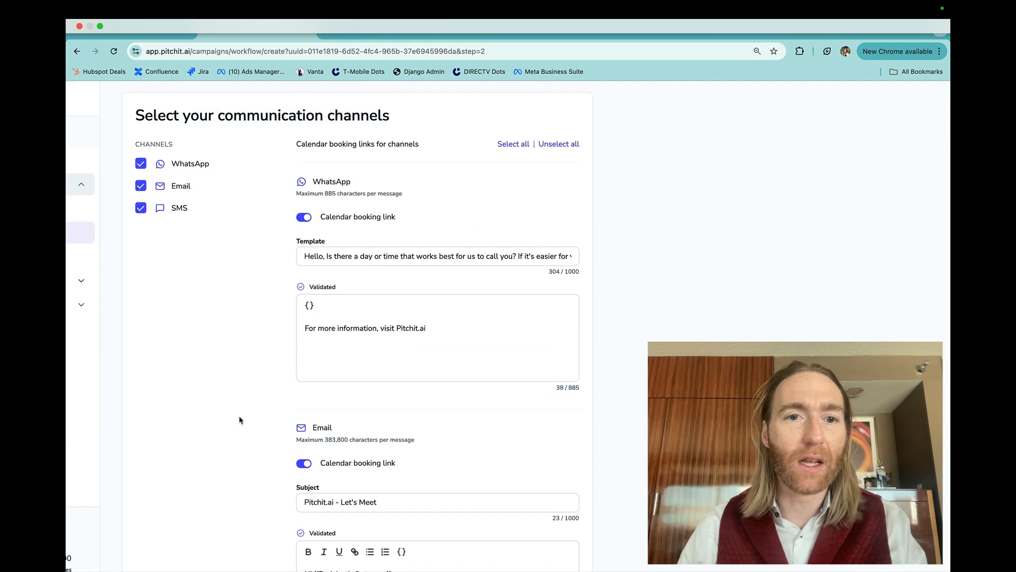
pyautogui.scroll(-7, 239, 420)
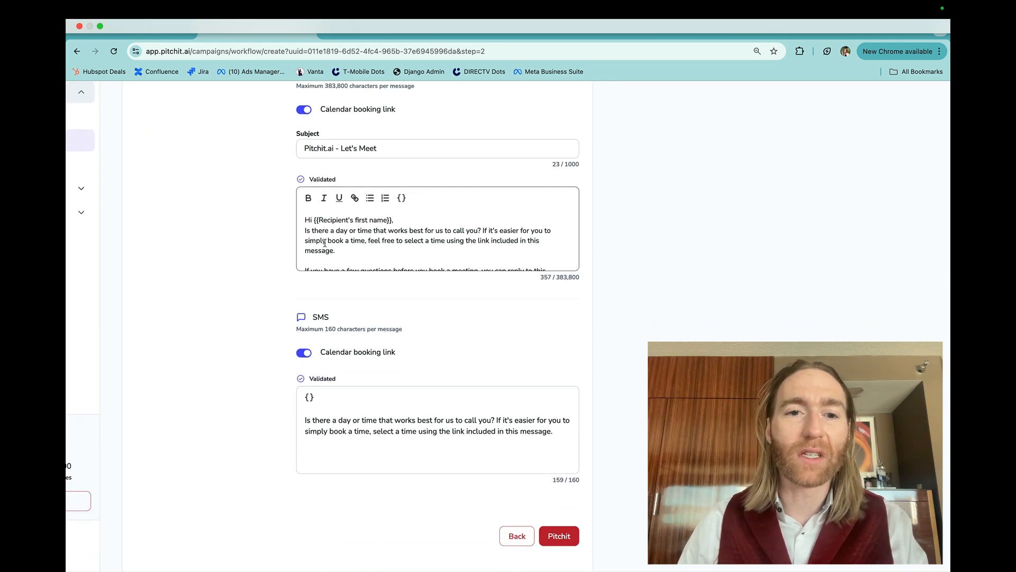
pyautogui.scroll(-3, 324, 243)
pyautogui.scroll(3, 324, 243)
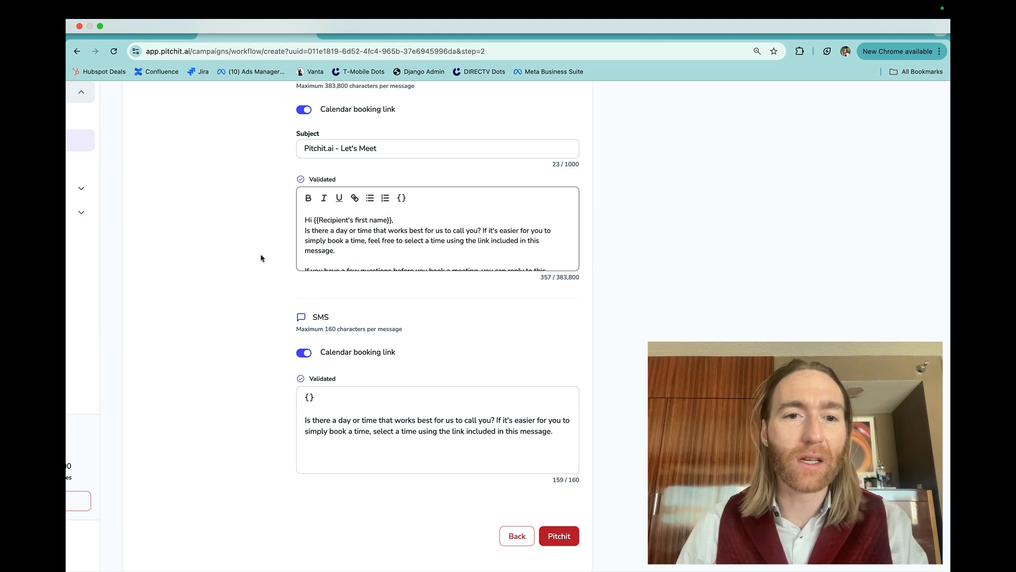
pyautogui.scroll(-1, 307, 252)
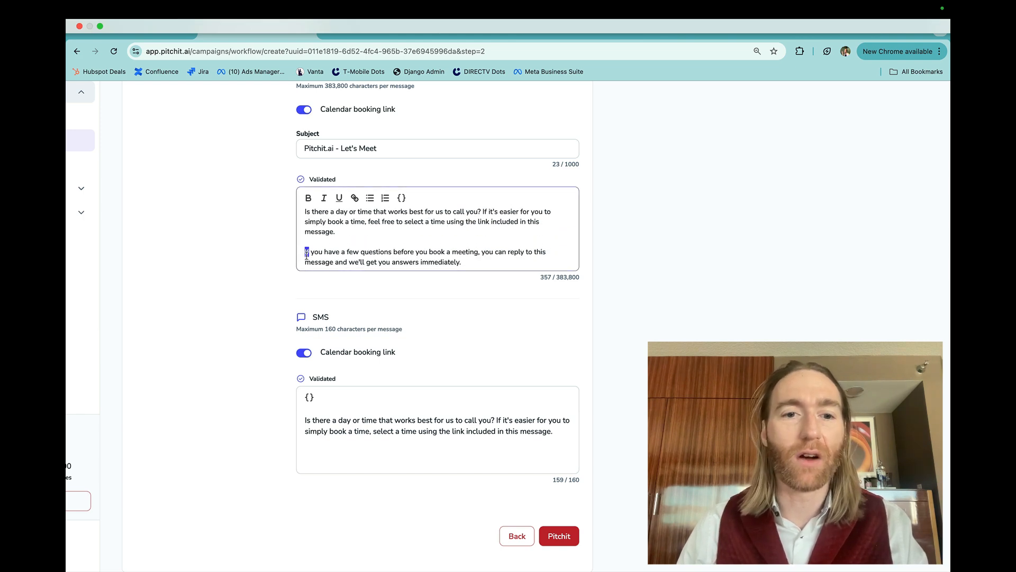
pyautogui.moveTo(306, 253); pyautogui.dragTo(245, 268)
pyautogui.click(246, 269)
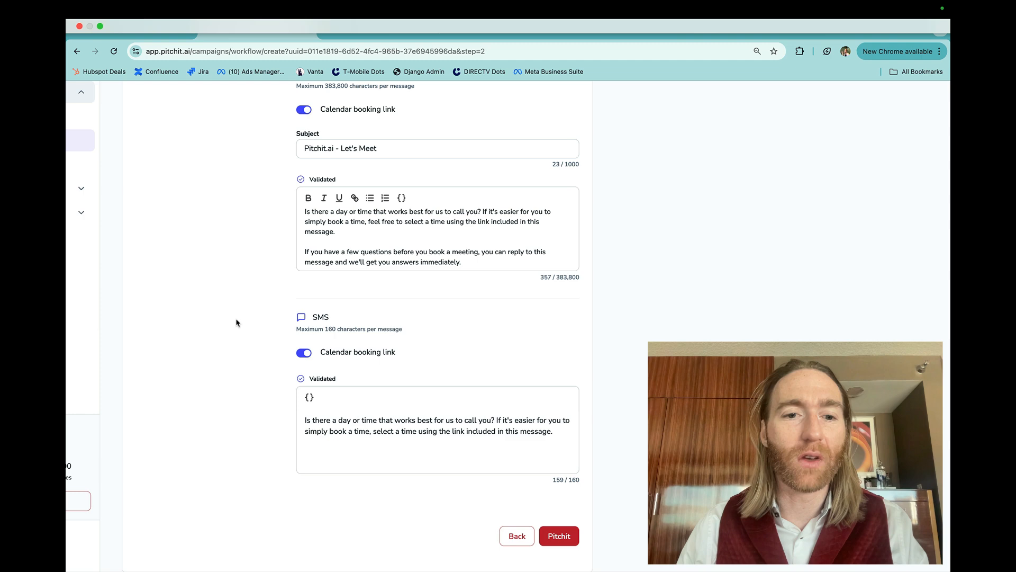
pyautogui.click(337, 469)
pyautogui.tripleClick(325, 432)
pyautogui.click(316, 444)
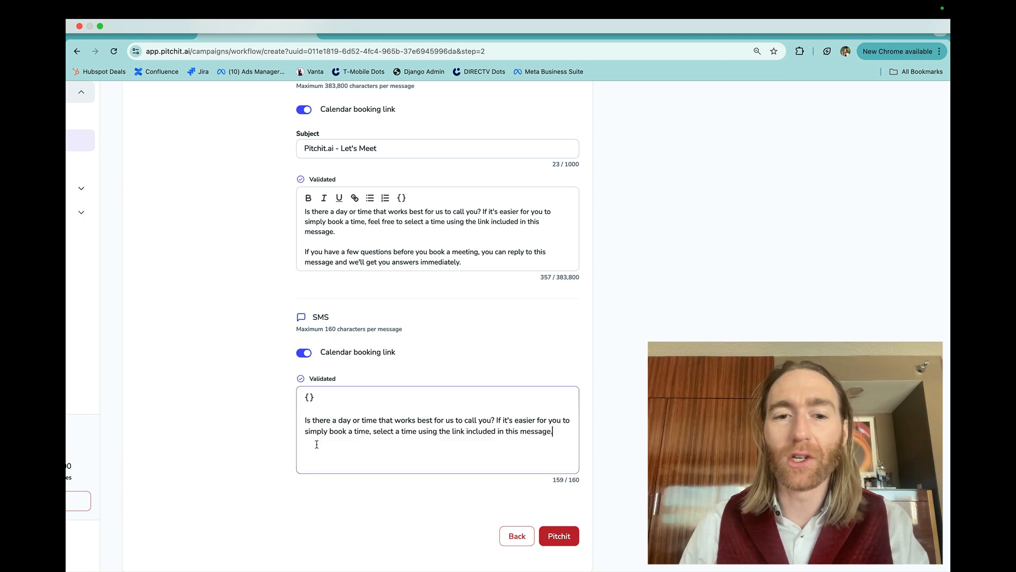
pyautogui.moveTo(306, 420); pyautogui.dragTo(596, 453)
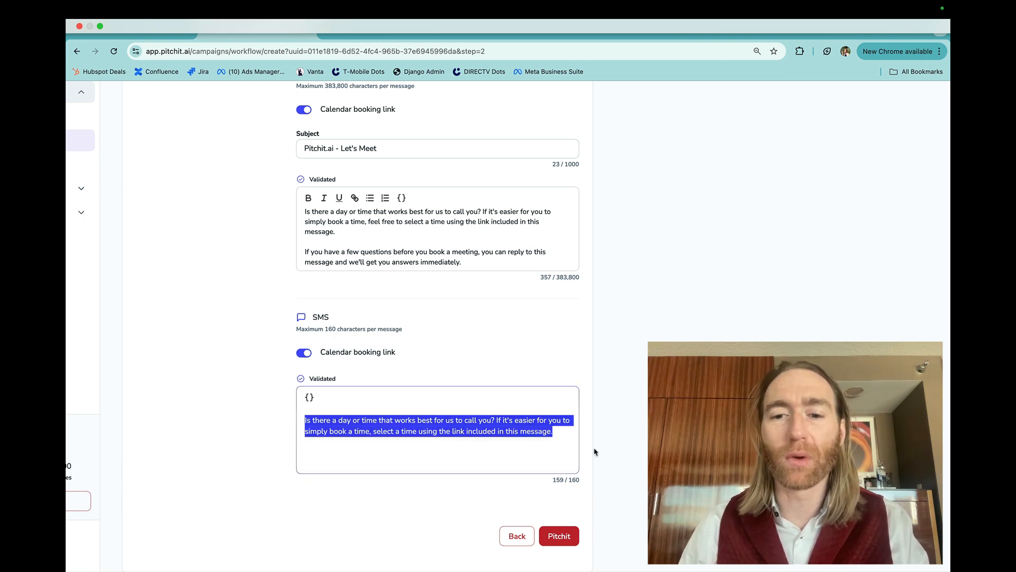
pyautogui.click(558, 432)
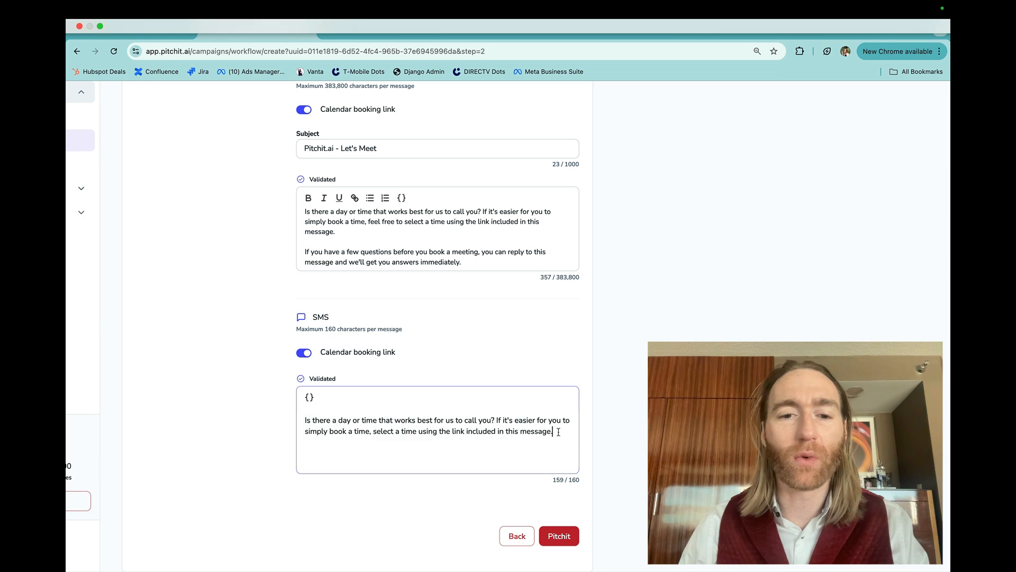
pyautogui.click(280, 466)
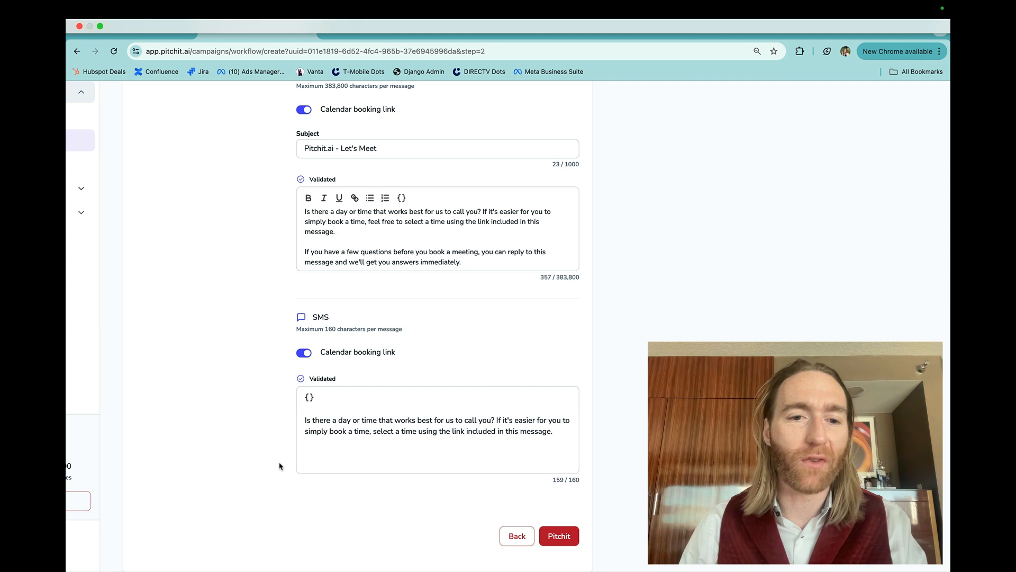
pyautogui.scroll(5, 280, 465)
pyautogui.click(395, 206)
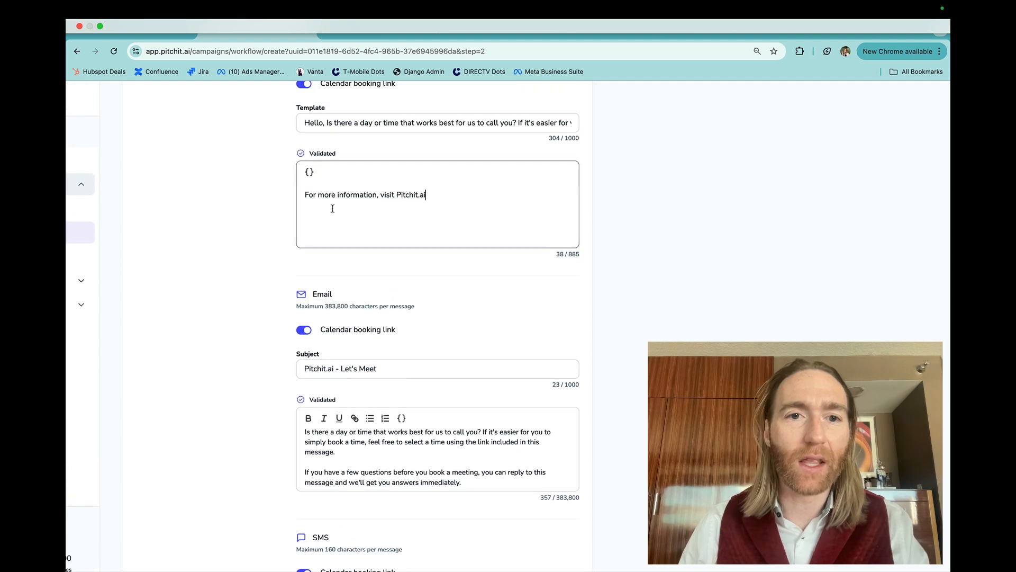
pyautogui.tripleClick(308, 125)
pyautogui.click(219, 232)
pyautogui.scroll(-2, 219, 233)
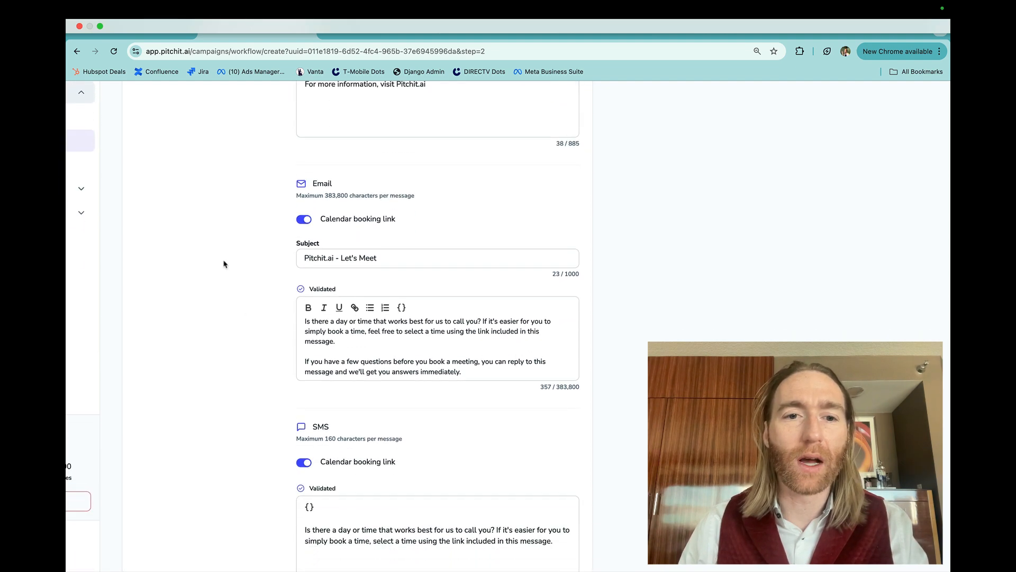
pyautogui.scroll(-2, 241, 309)
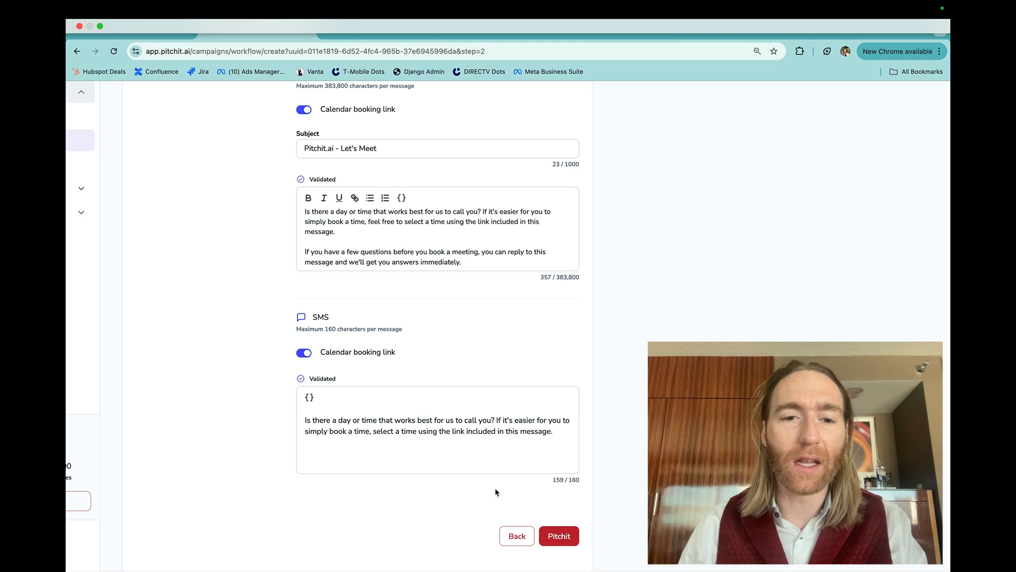
# Step: Check the selected communication channels once more and submit the workflow campaign with Pitchit
pyautogui.scroll(10, 382, 449)
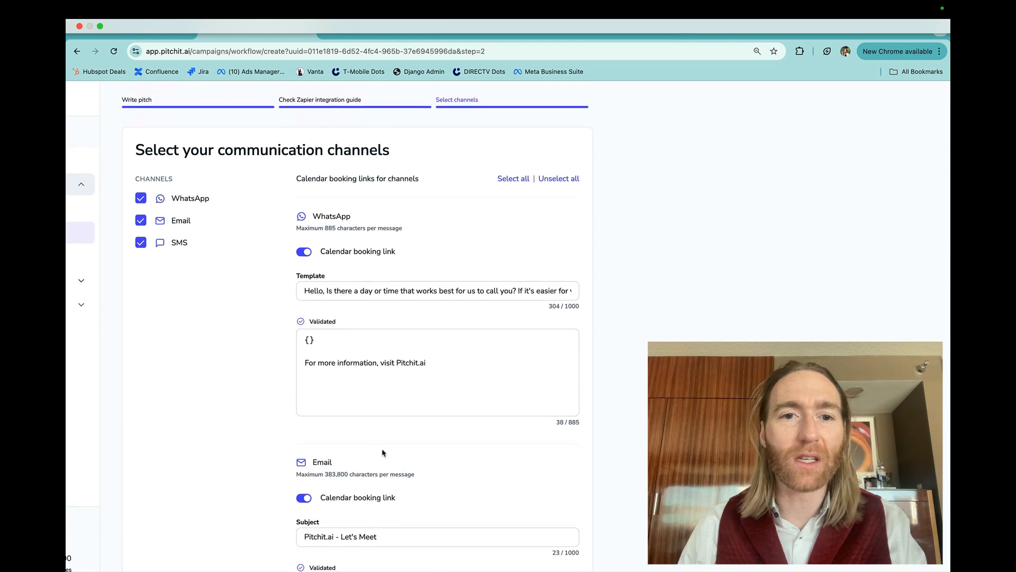
pyautogui.scroll(-10, 384, 452)
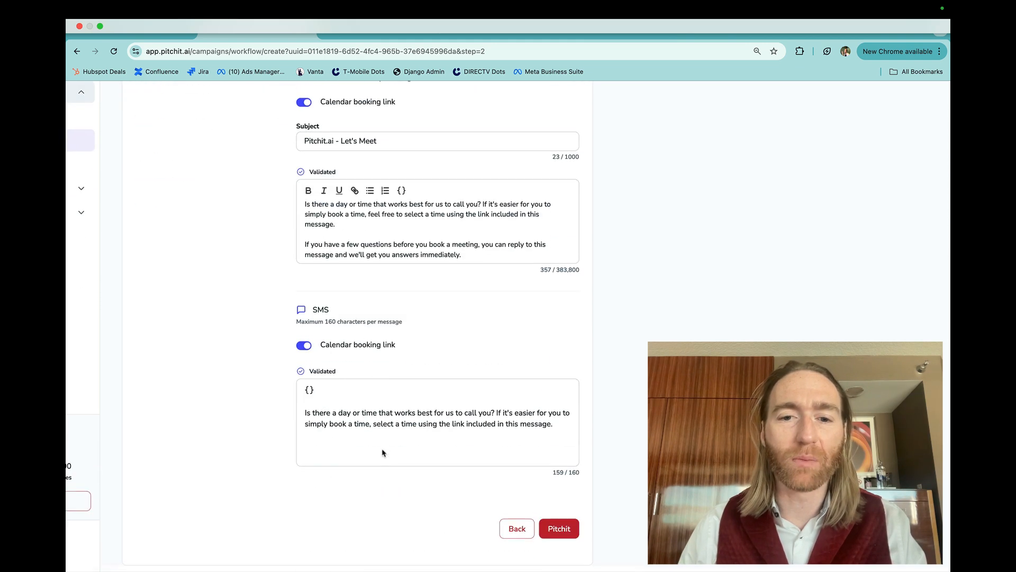
pyautogui.click(559, 536)
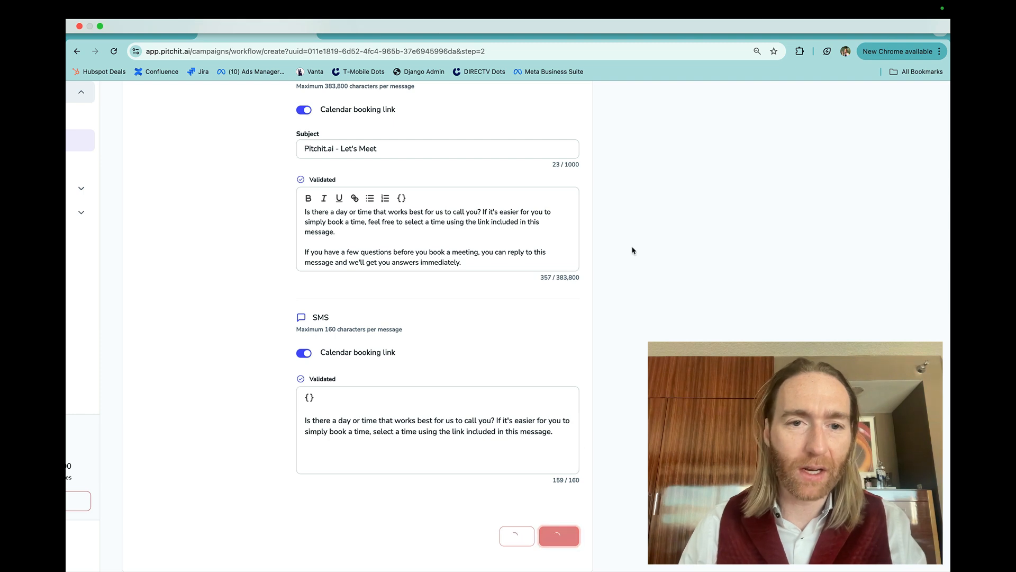